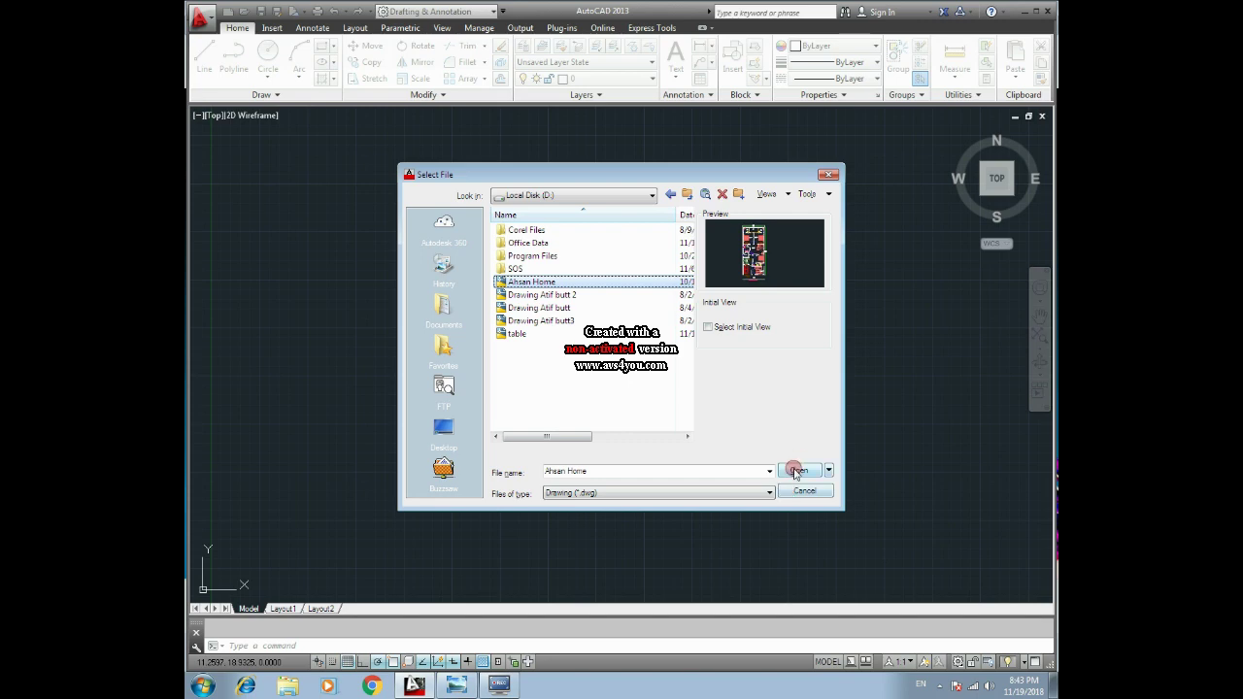
Step: Open the selected home floor plan drawing and bring the empty area beside the plan into view
click(798, 471)
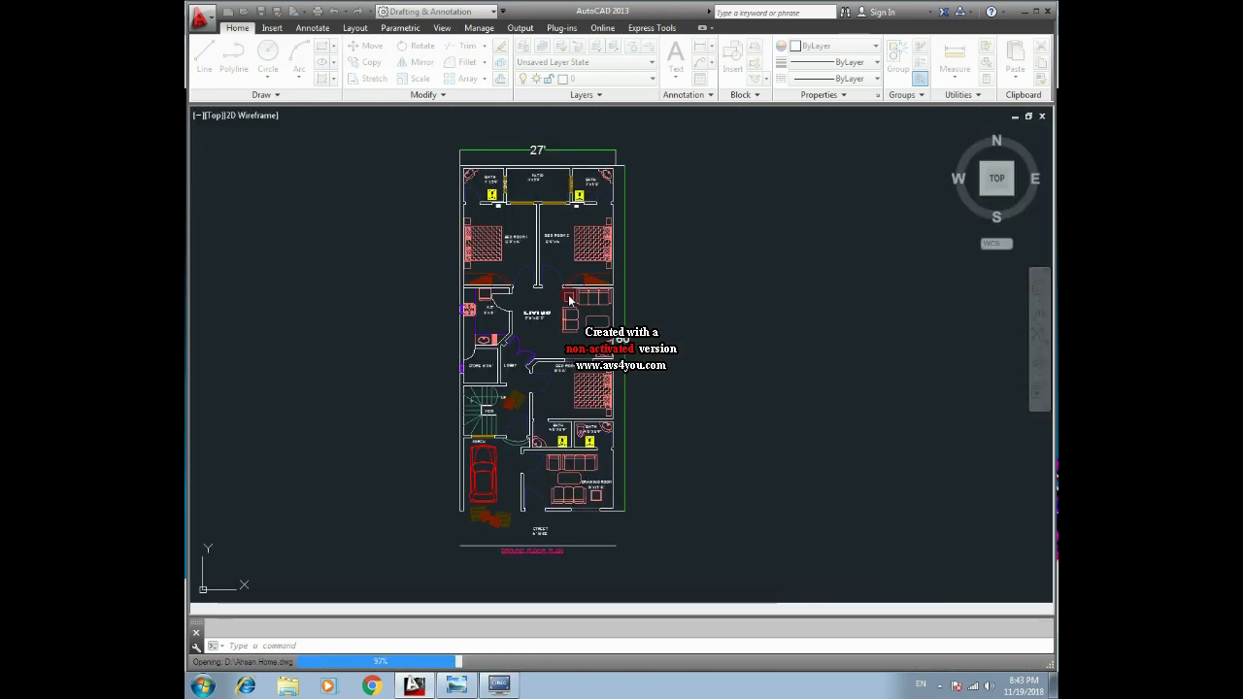
scroll(521, 315, up, 6)
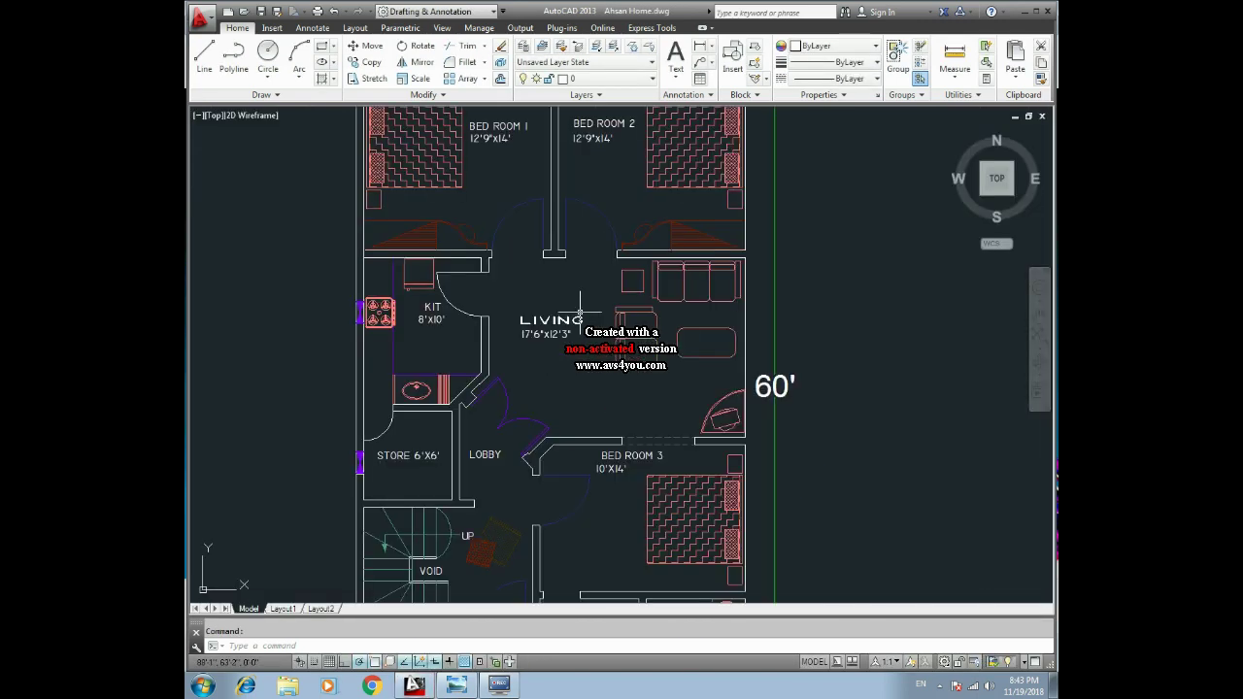
scroll(592, 326, down, 4)
middle_drag(594, 330, 512, 343)
scroll(493, 331, down, 2)
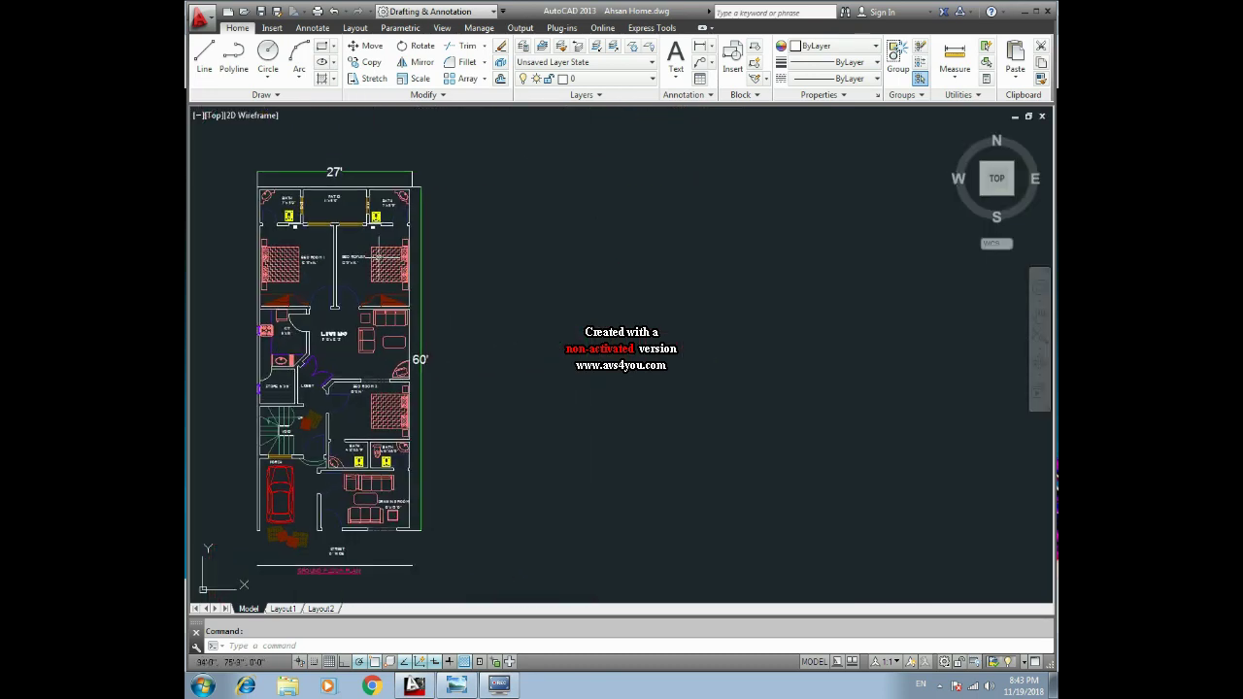
Step: Draw a horizontal line 20' long in the empty area beside the floor plan
text(l)
key(Return)
click(534, 321)
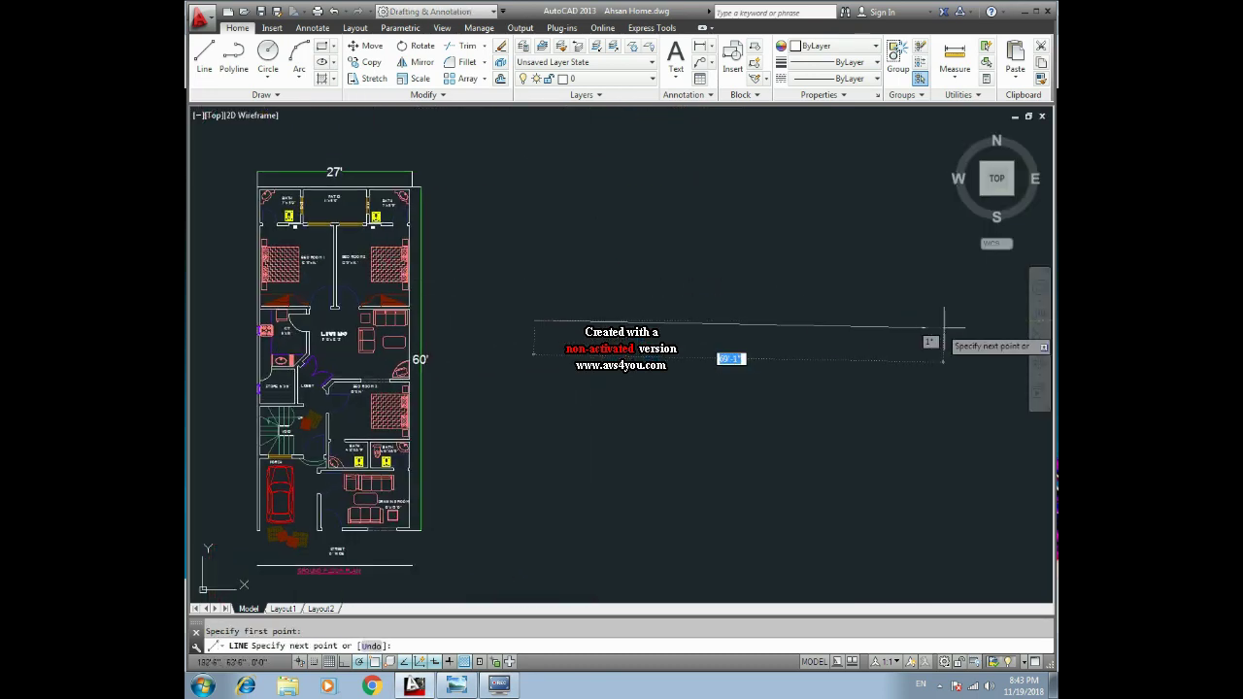
text(20')
key(Return)
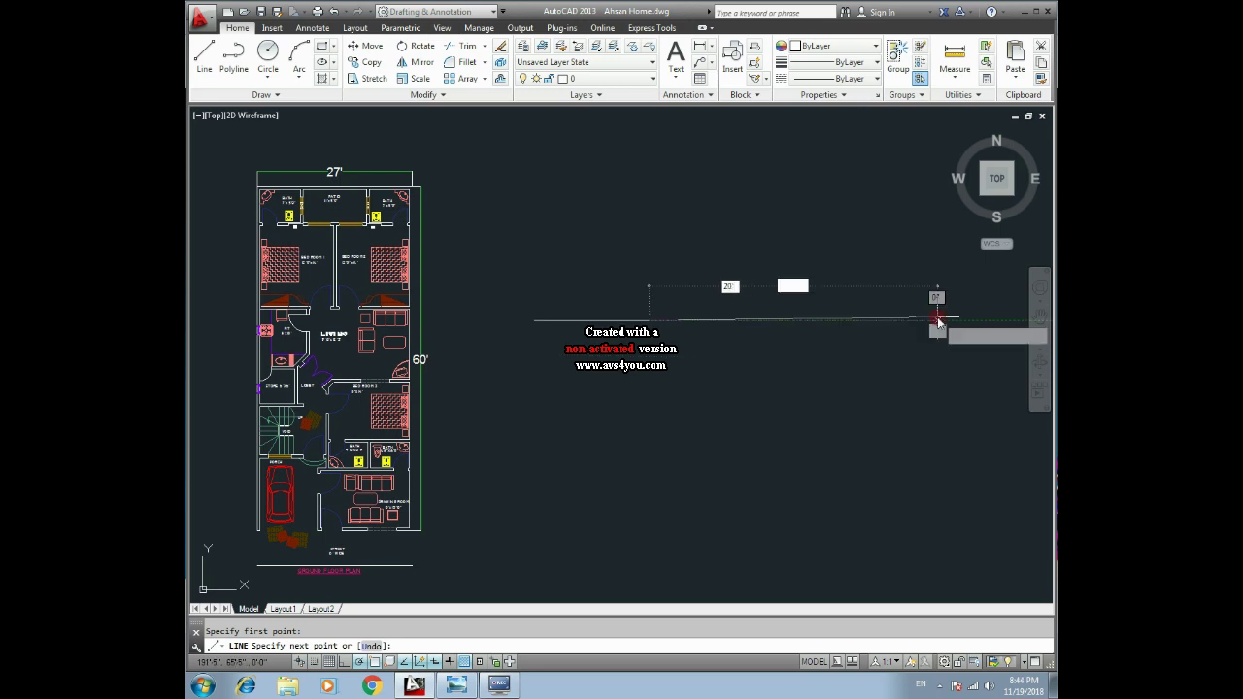
key(Escape)
Step: Draw a circle with a 1' radius centred on the left endpoint of the 20' line
scroll(659, 398, up, 5)
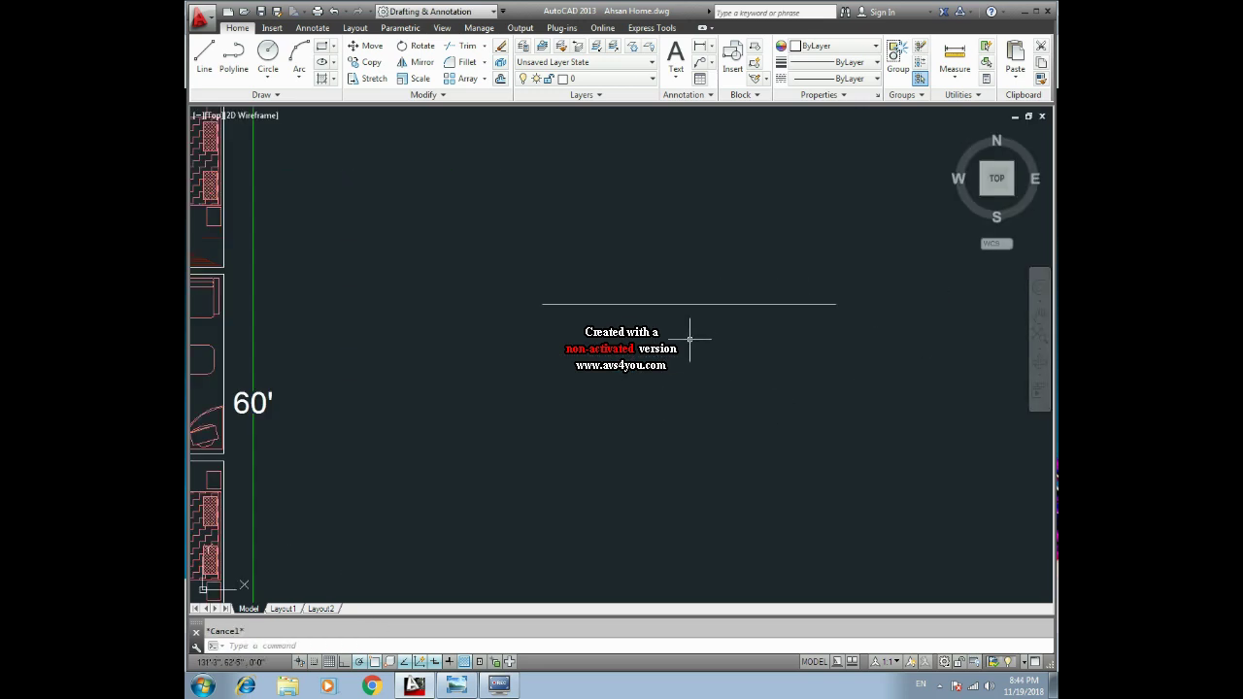
text(c)
key(Return)
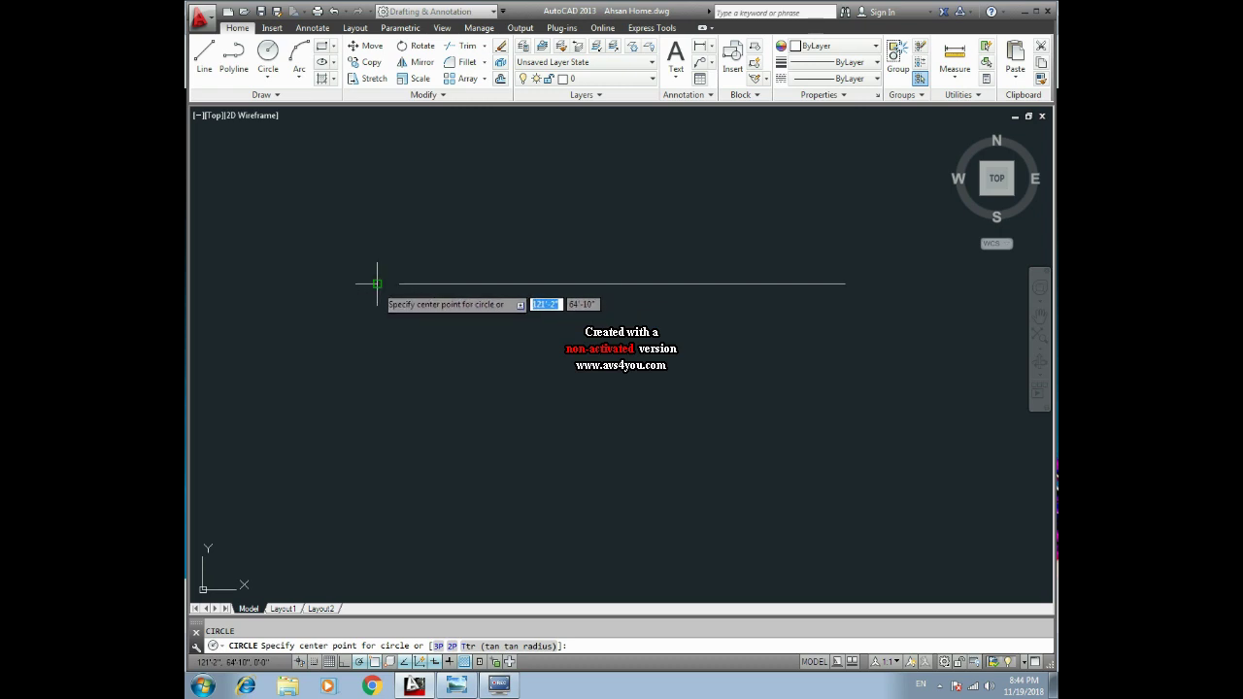
click(376, 284)
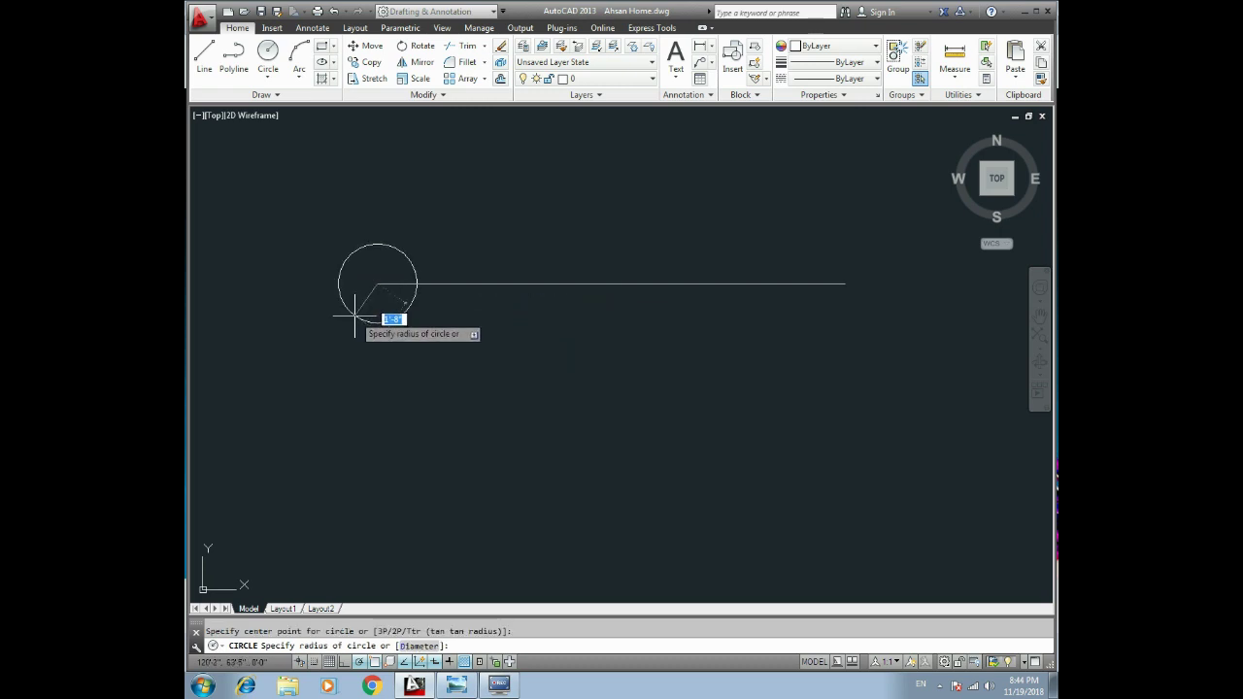
text(1')
key(Return)
key(Escape)
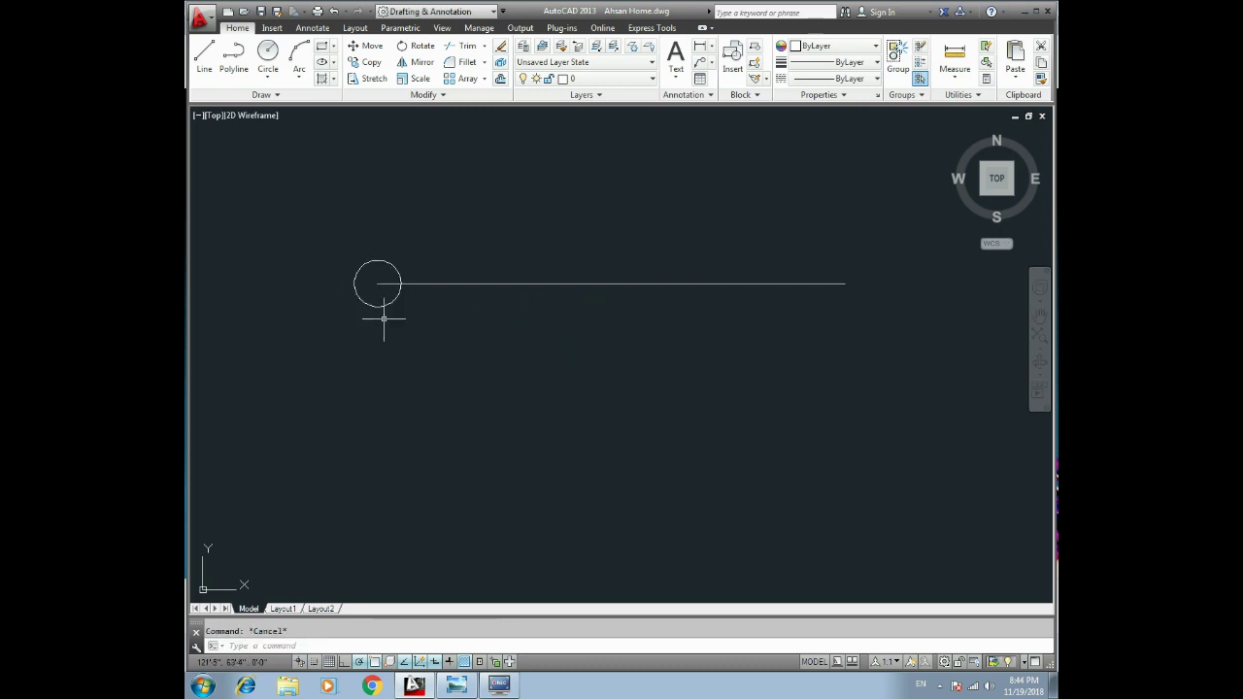
middle_drag(448, 320, 434, 309)
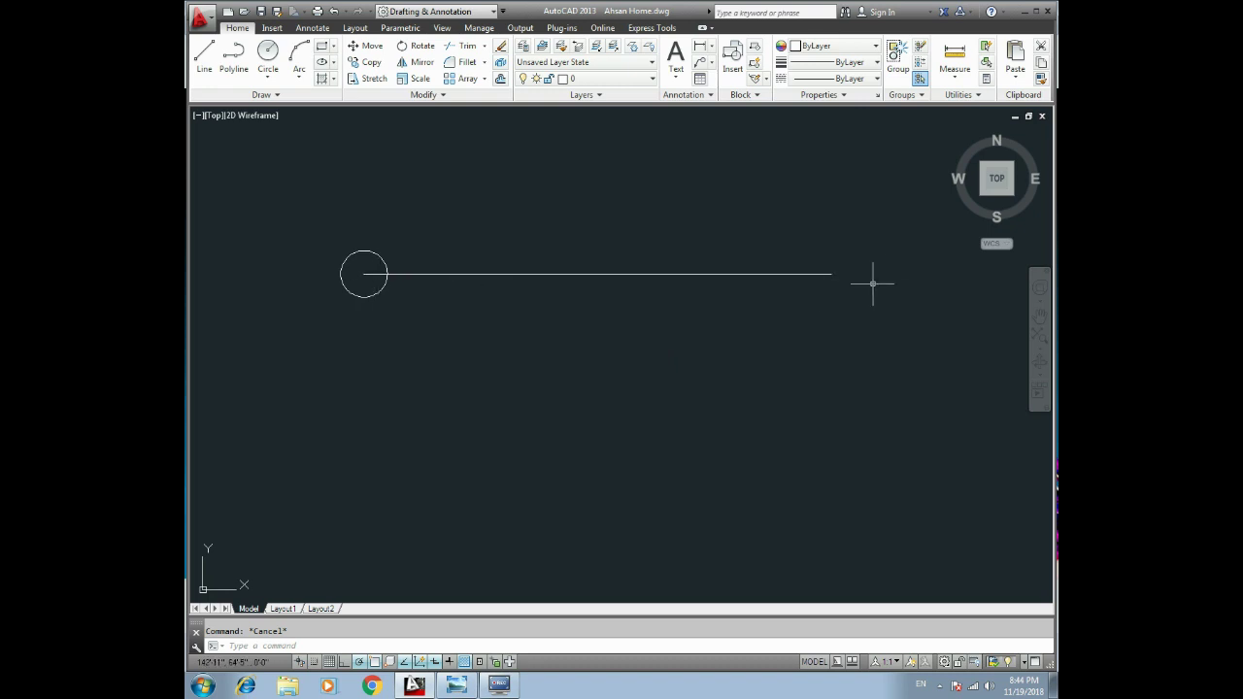
click(395, 225)
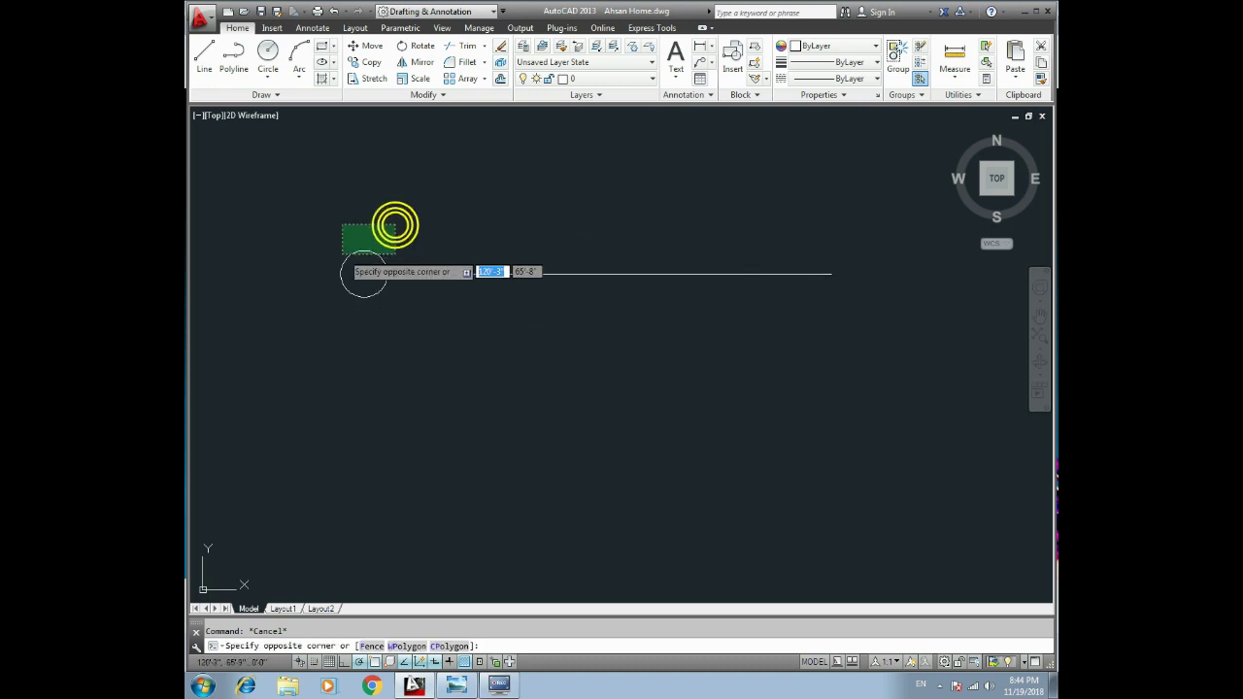
click(342, 257)
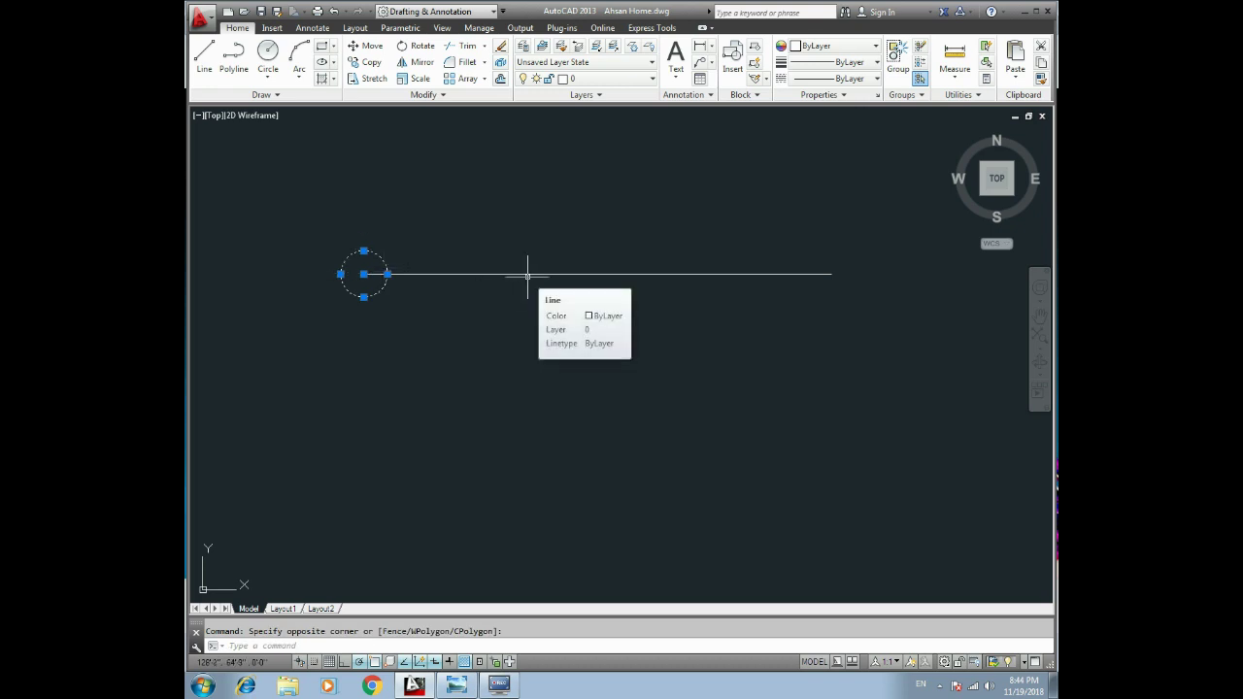
click(527, 275)
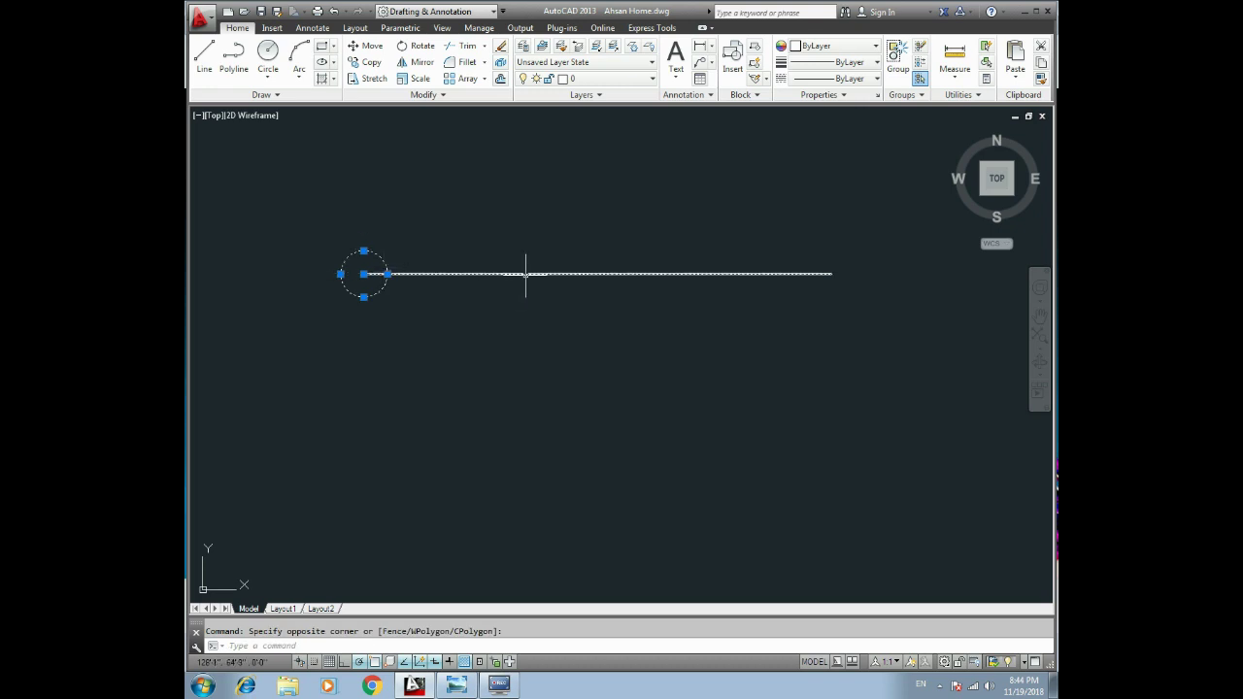
text(MO)
key(BackSpace)
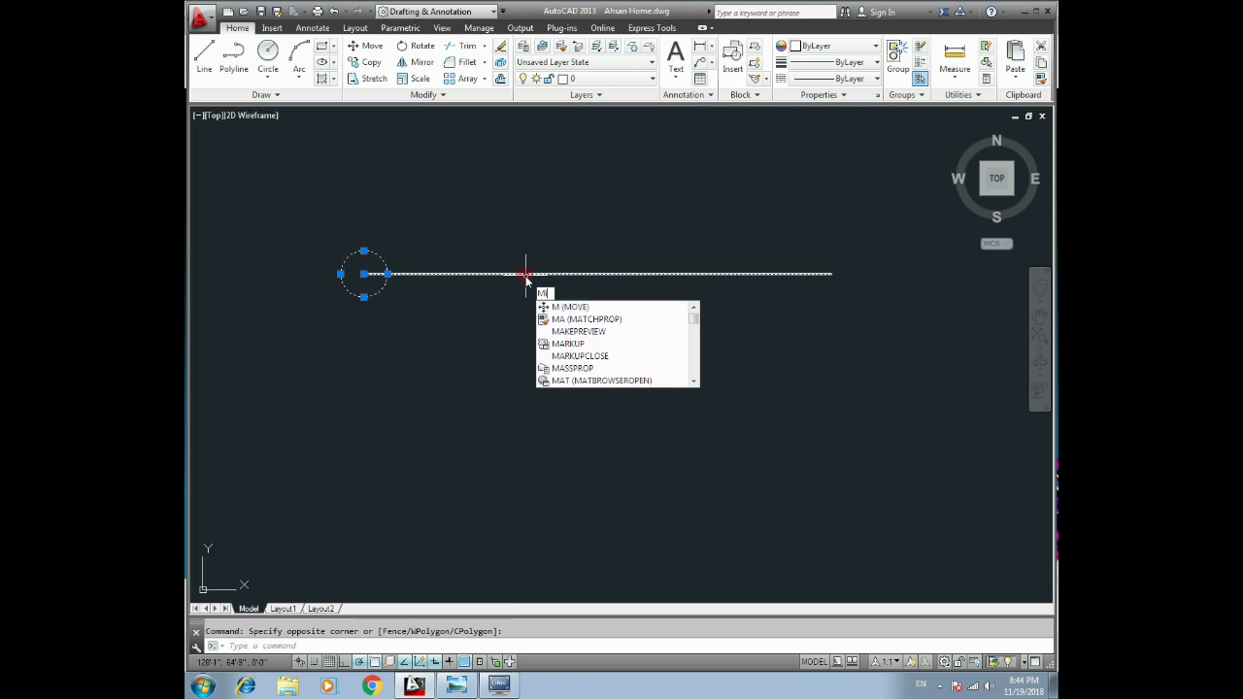
text(I)
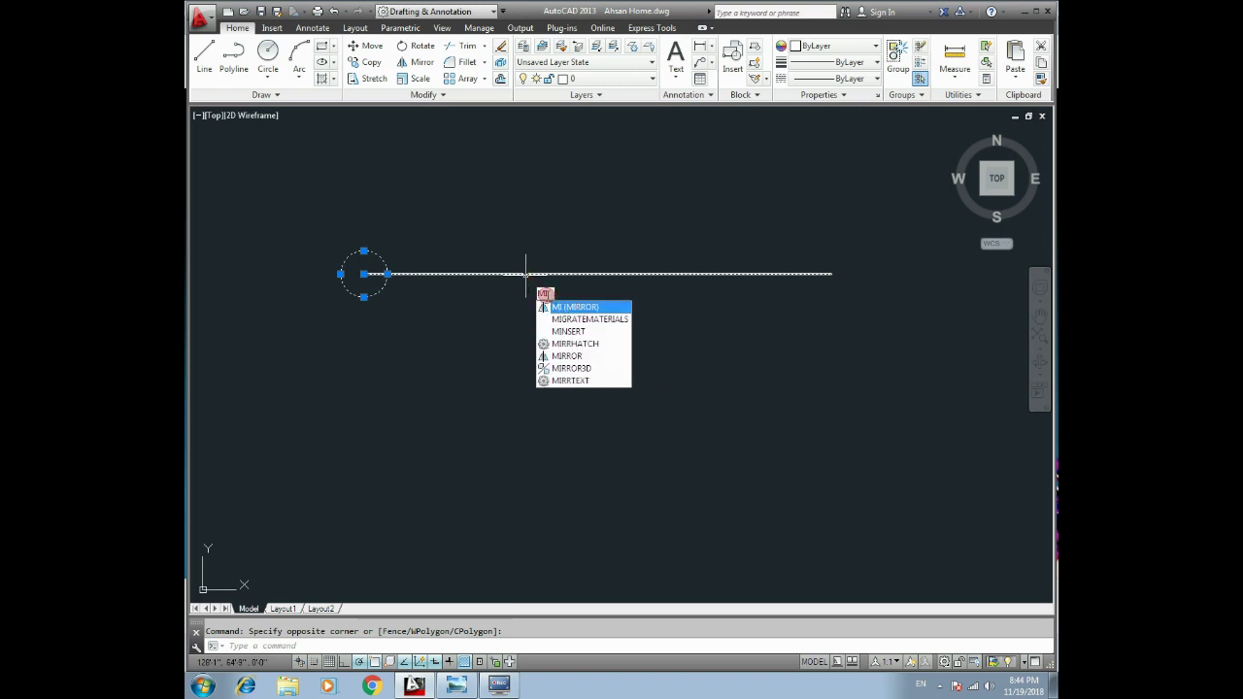
click(588, 307)
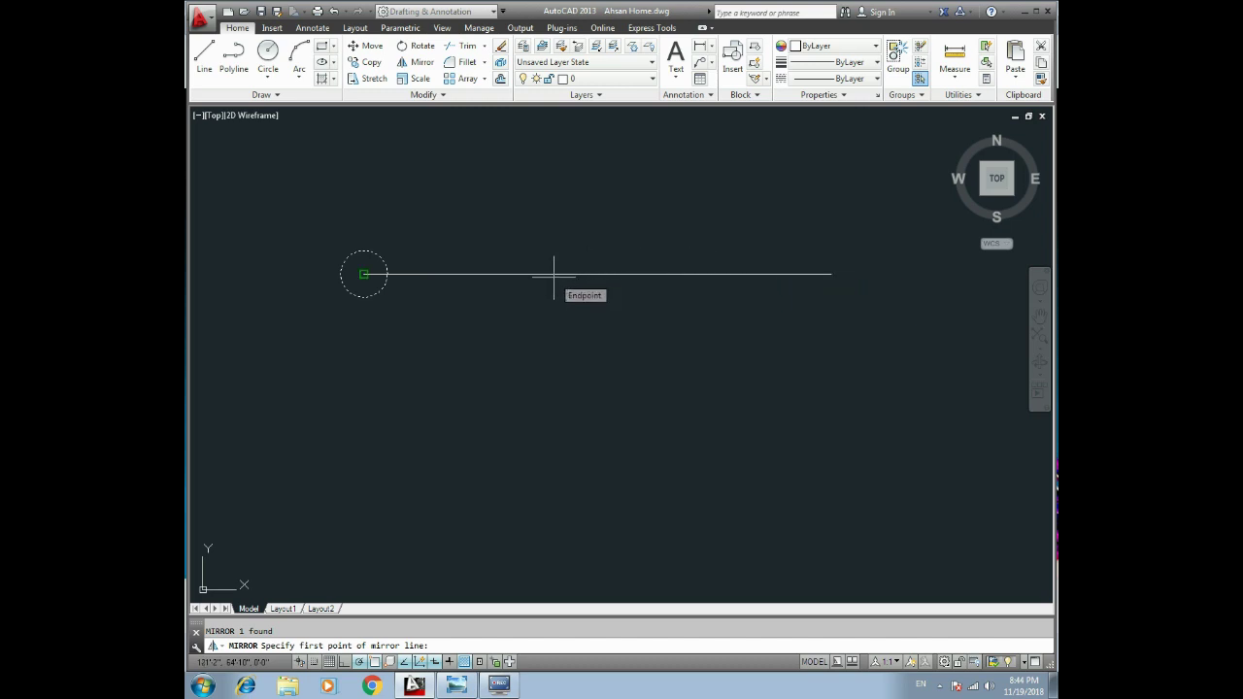
text(os)
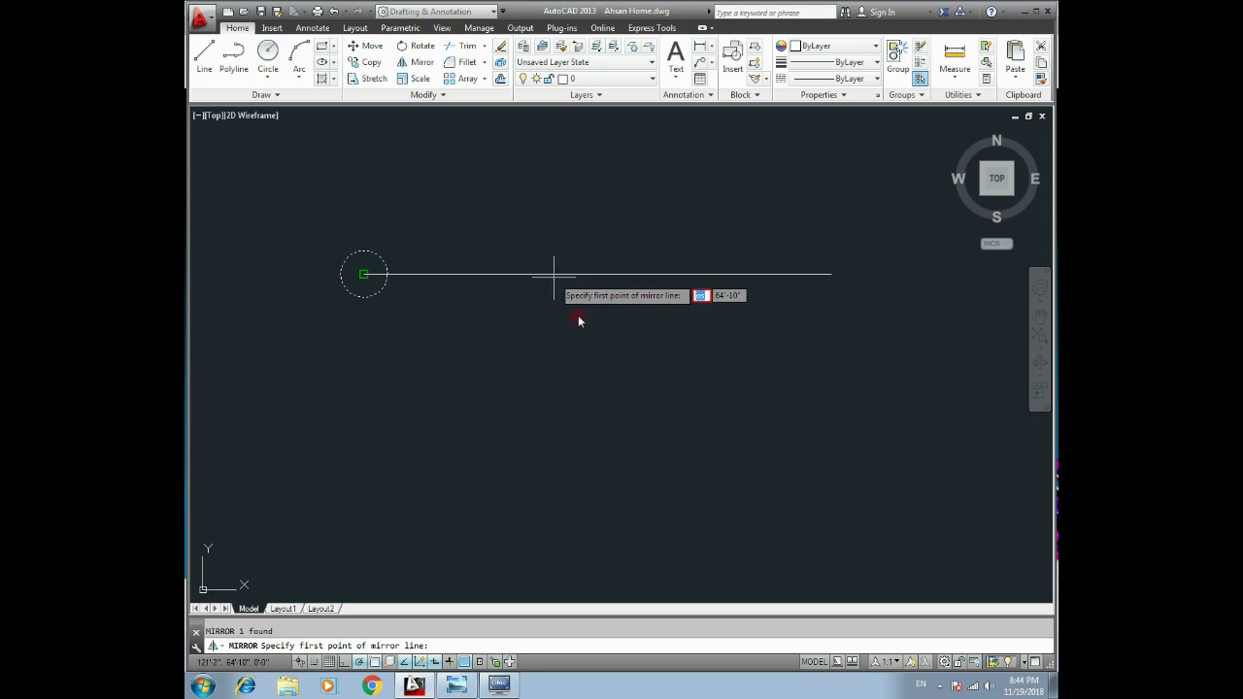
key(Escape)
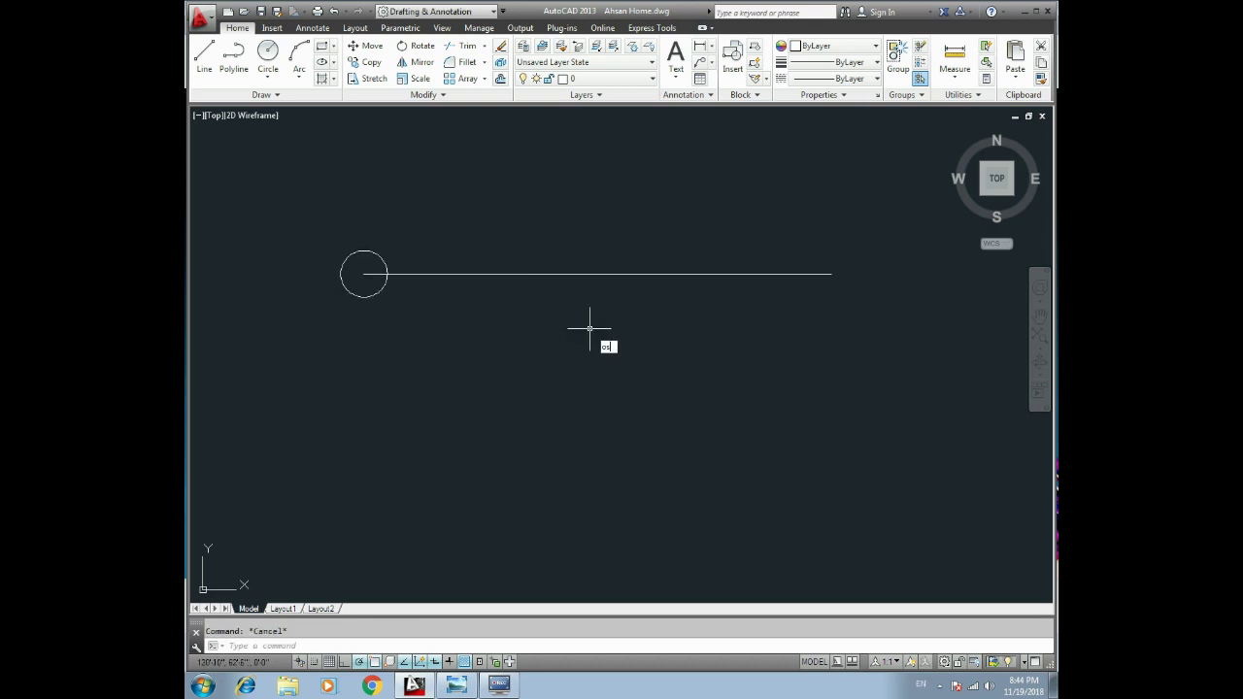
Step: Enable the Midpoint object snap mode in the drafting settings
key(Return)
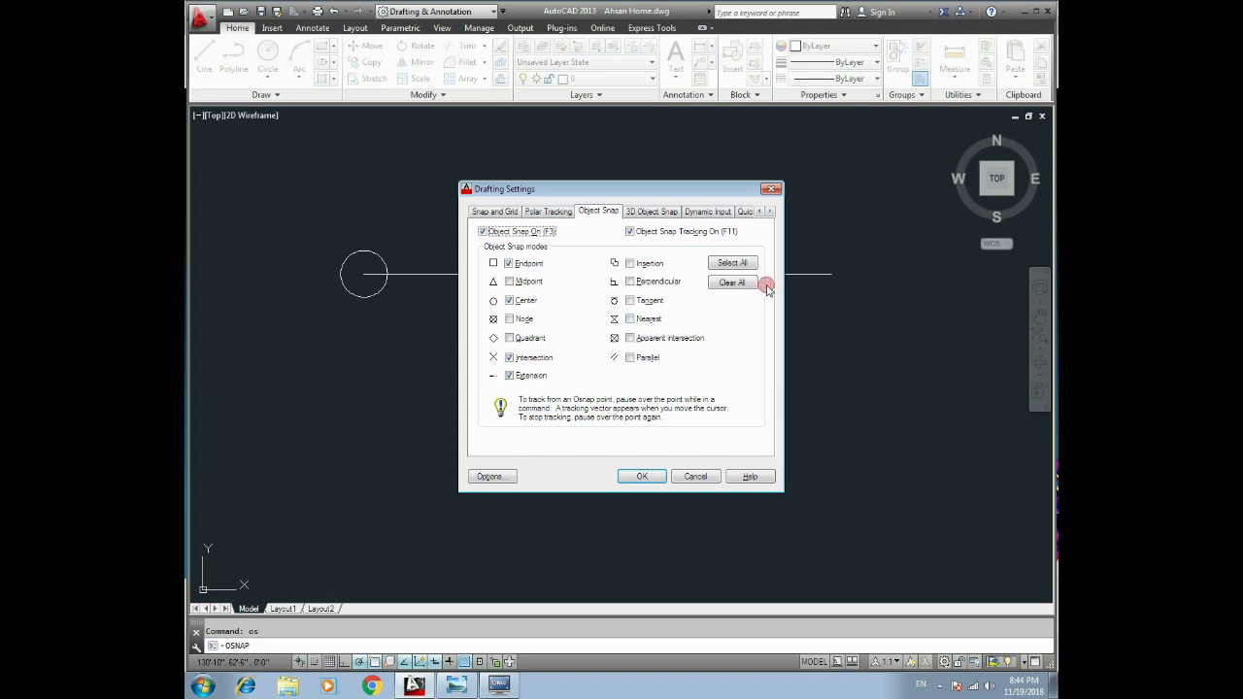
click(509, 282)
click(741, 264)
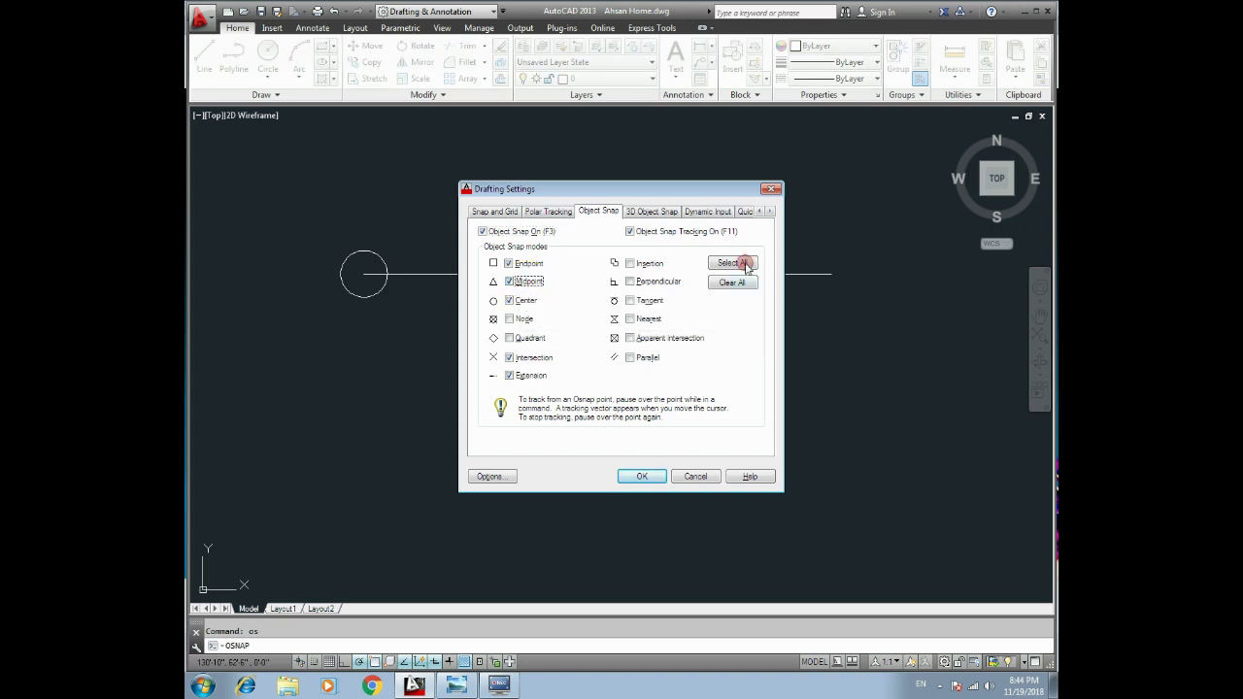
click(638, 478)
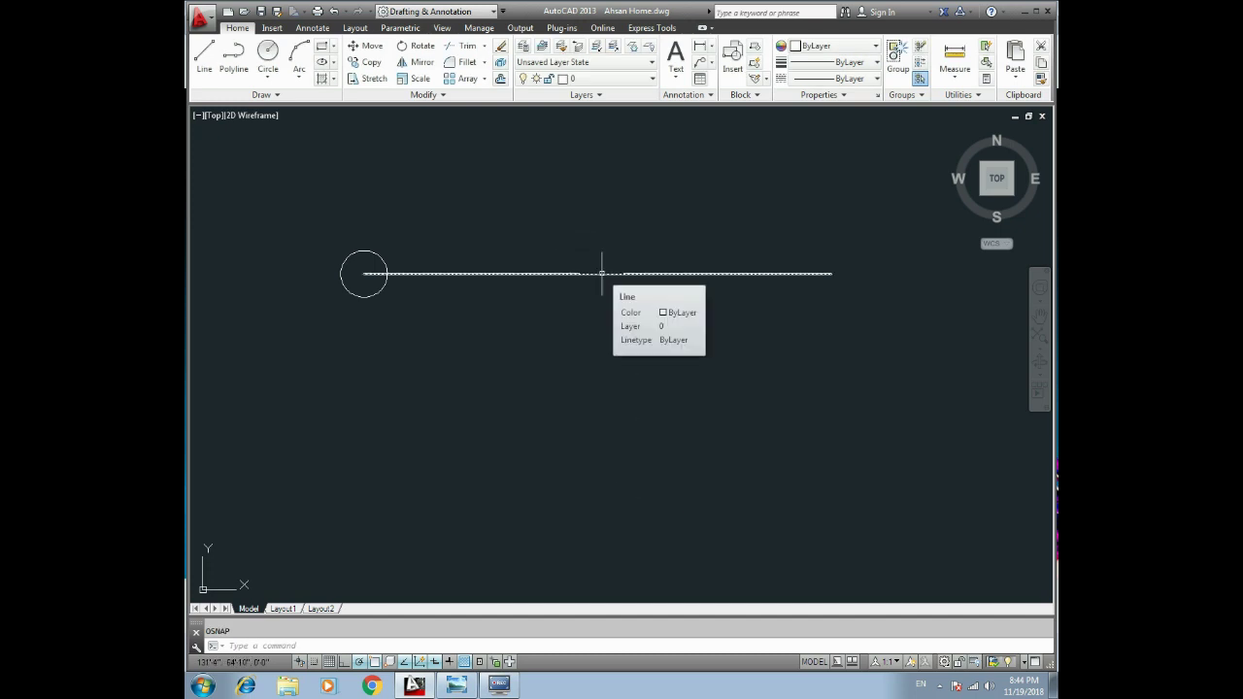
Step: Mirror the circle across a vertical axis through the line's midpoint and keep the source circle
click(375, 255)
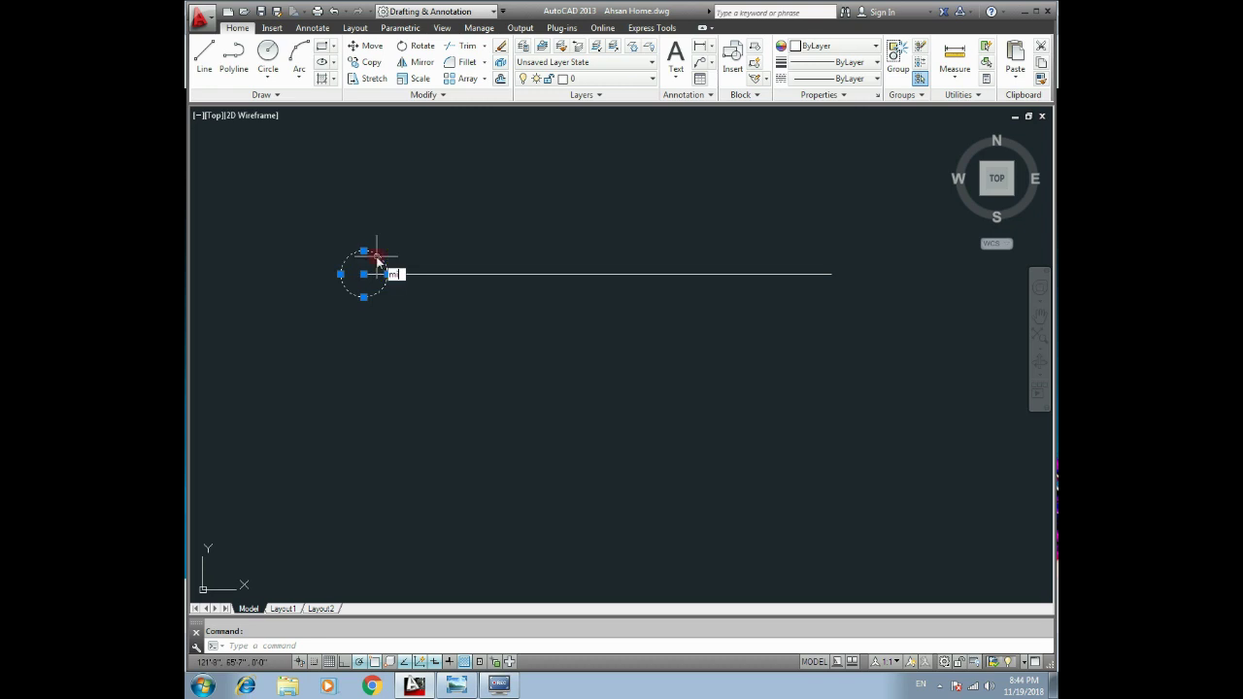
key(Return)
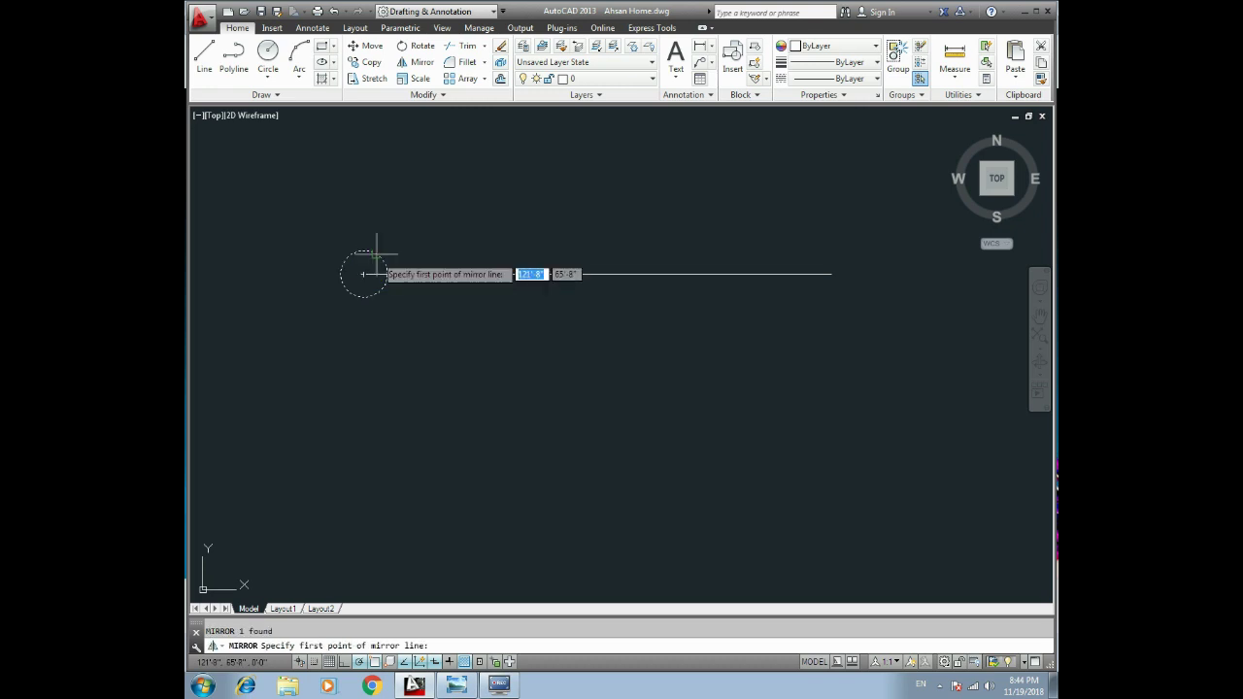
click(597, 274)
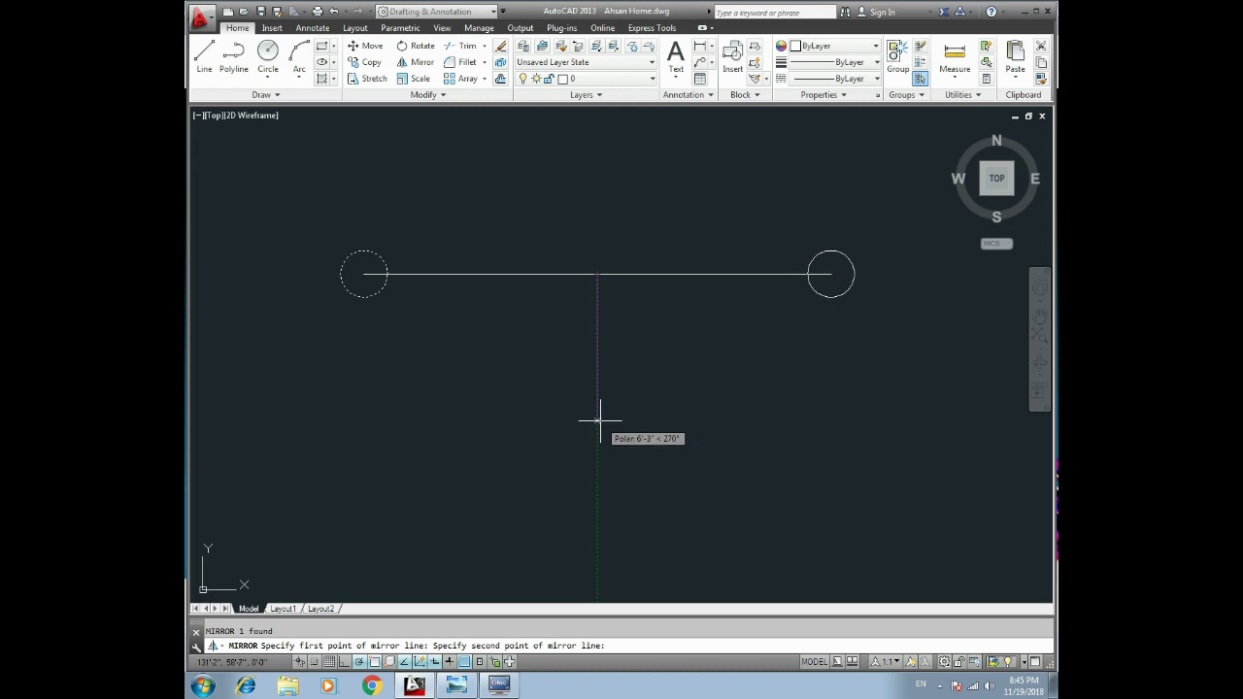
click(600, 420)
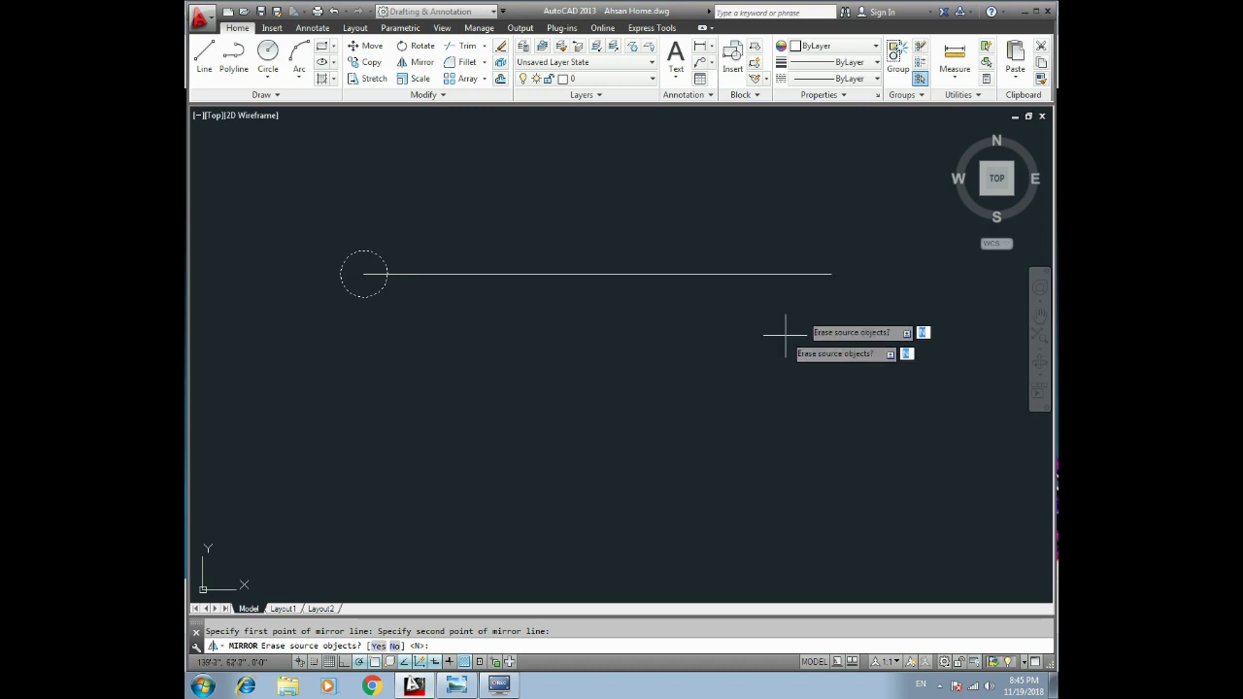
click(397, 645)
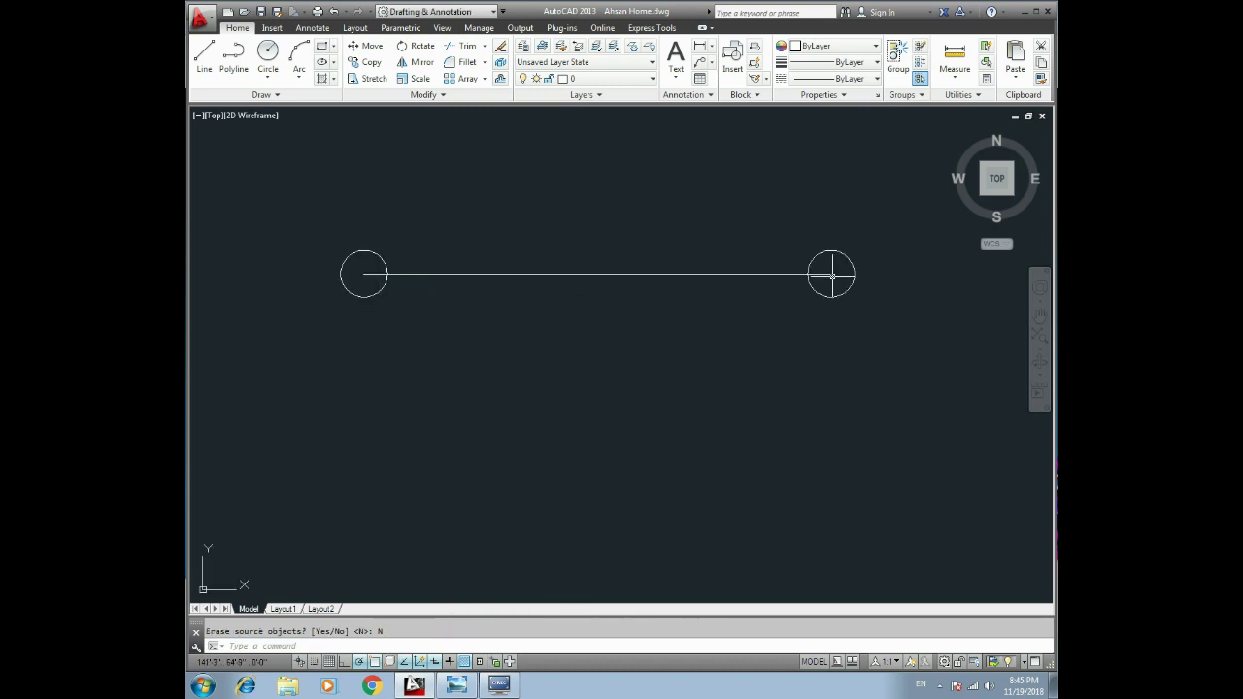
Step: Delete the mirrored circle at the right end of the line
click(869, 265)
click(840, 265)
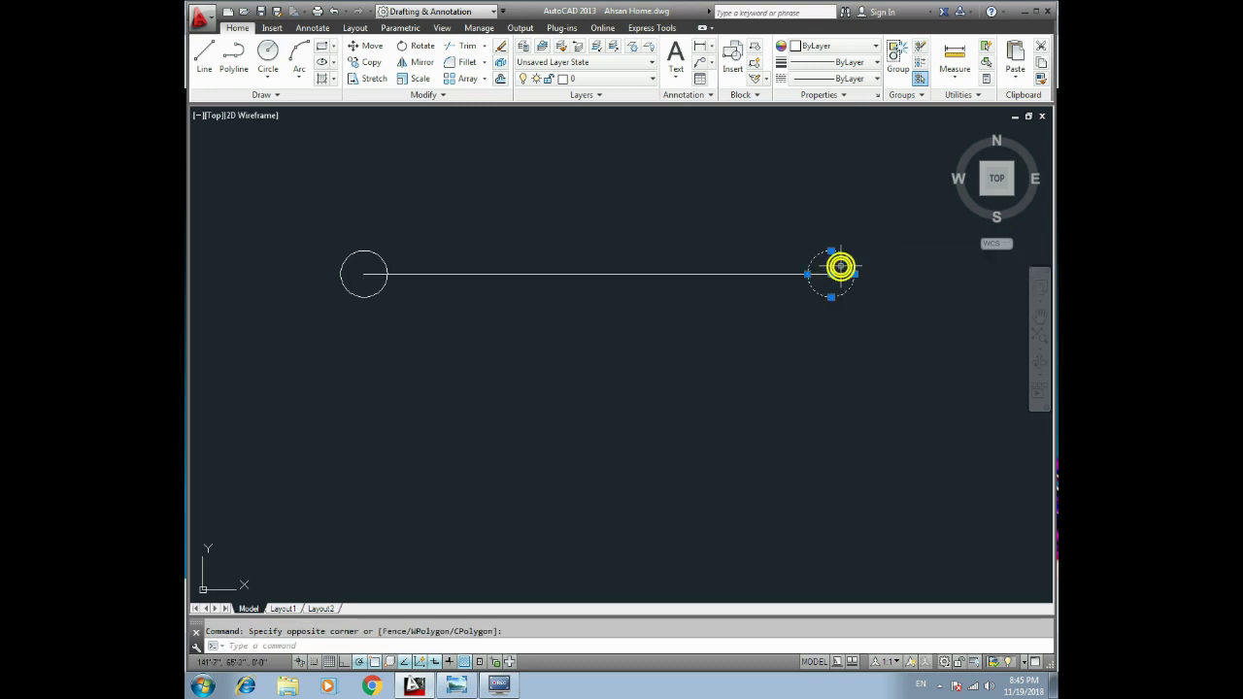
key(Delete)
Step: Mirror the circle at the line's left end across a vertical axis through the line's midpoint, erasing the source circle
click(402, 227)
click(333, 259)
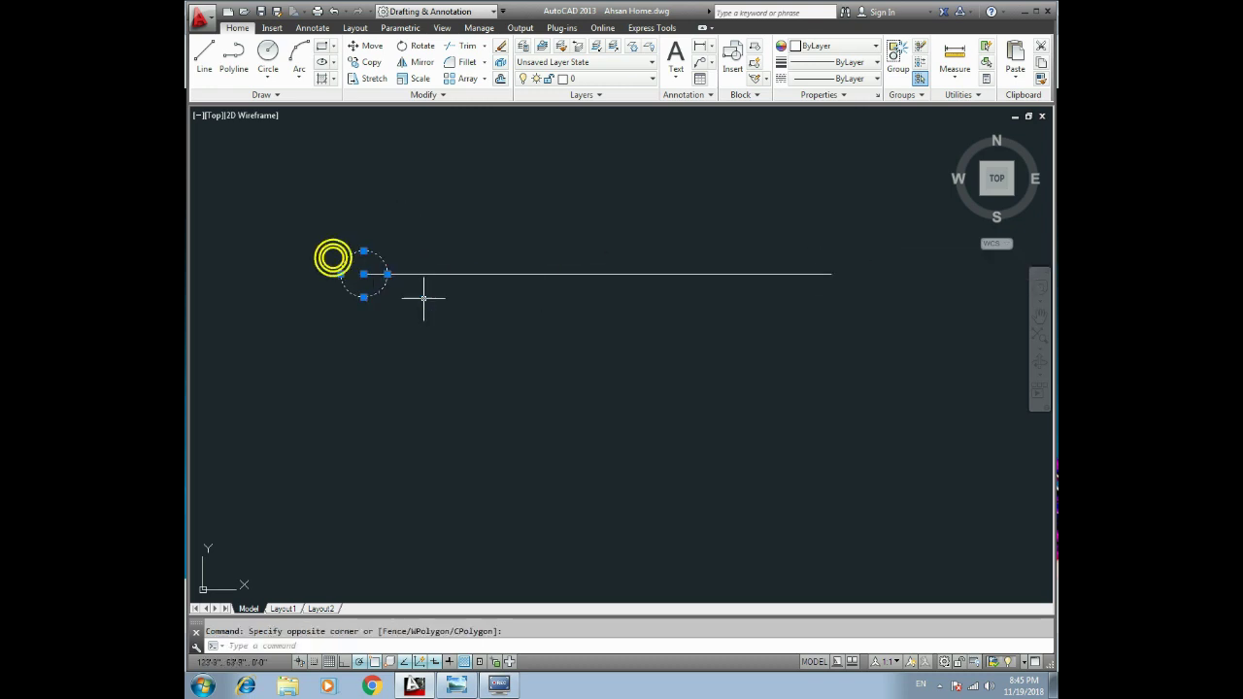
text(i)
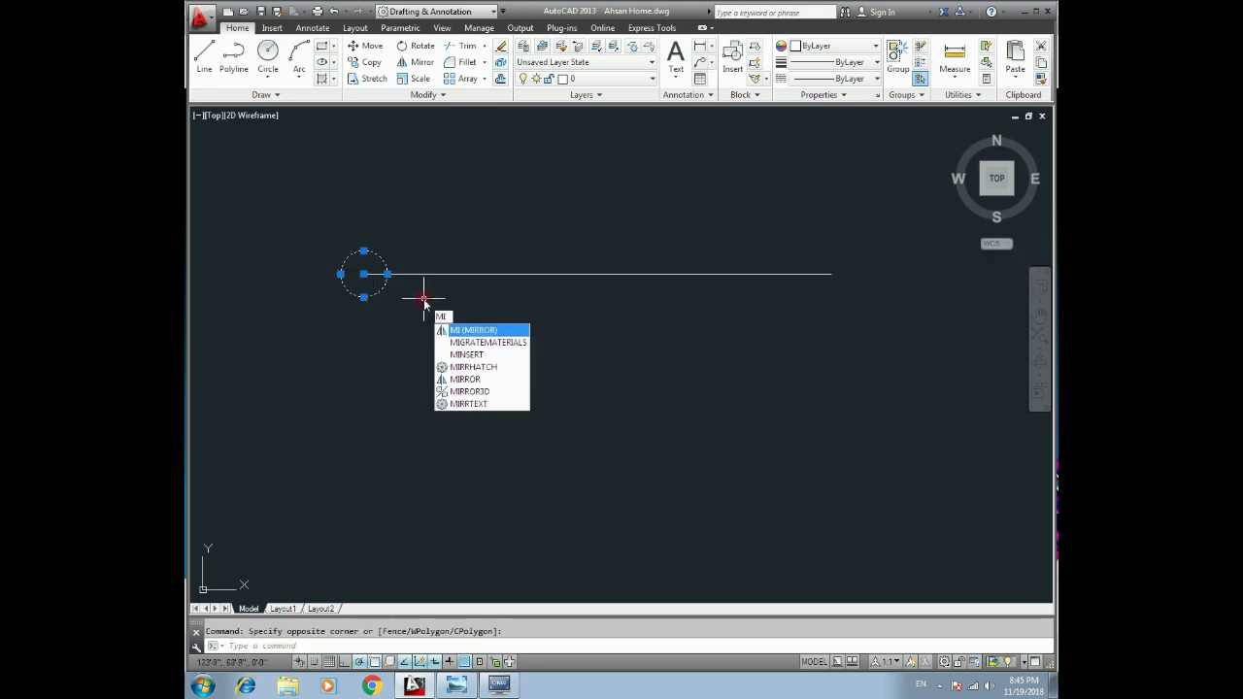
key(Return)
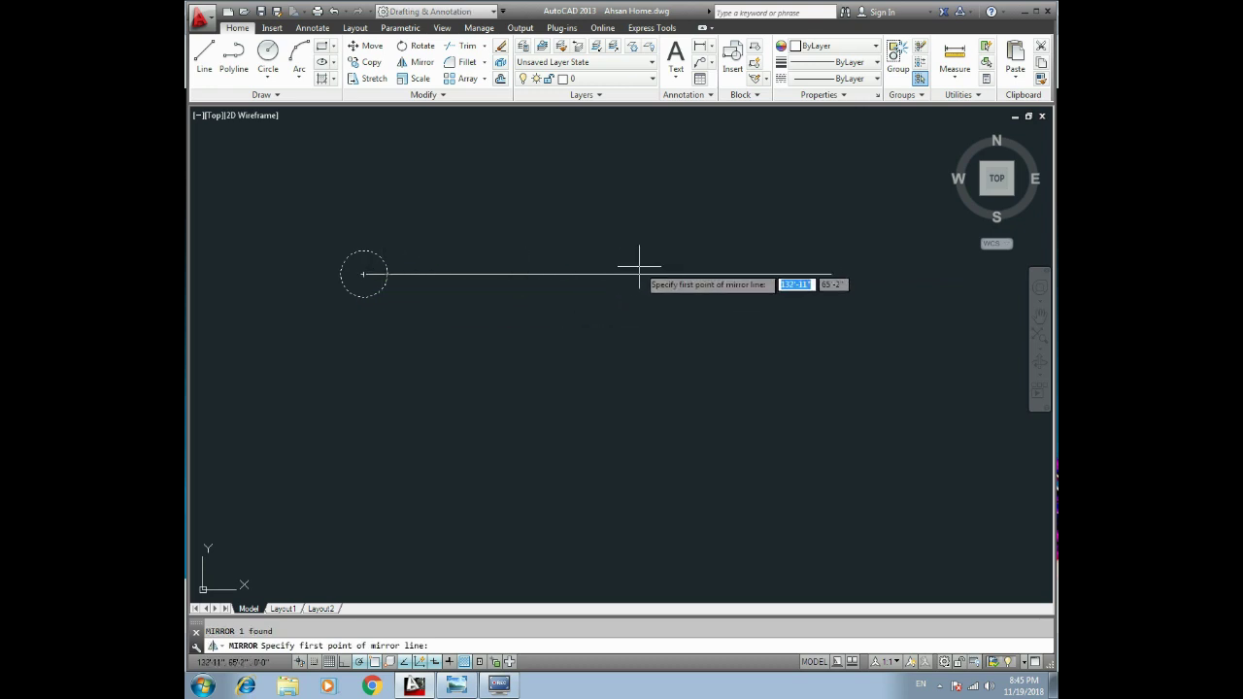
click(597, 274)
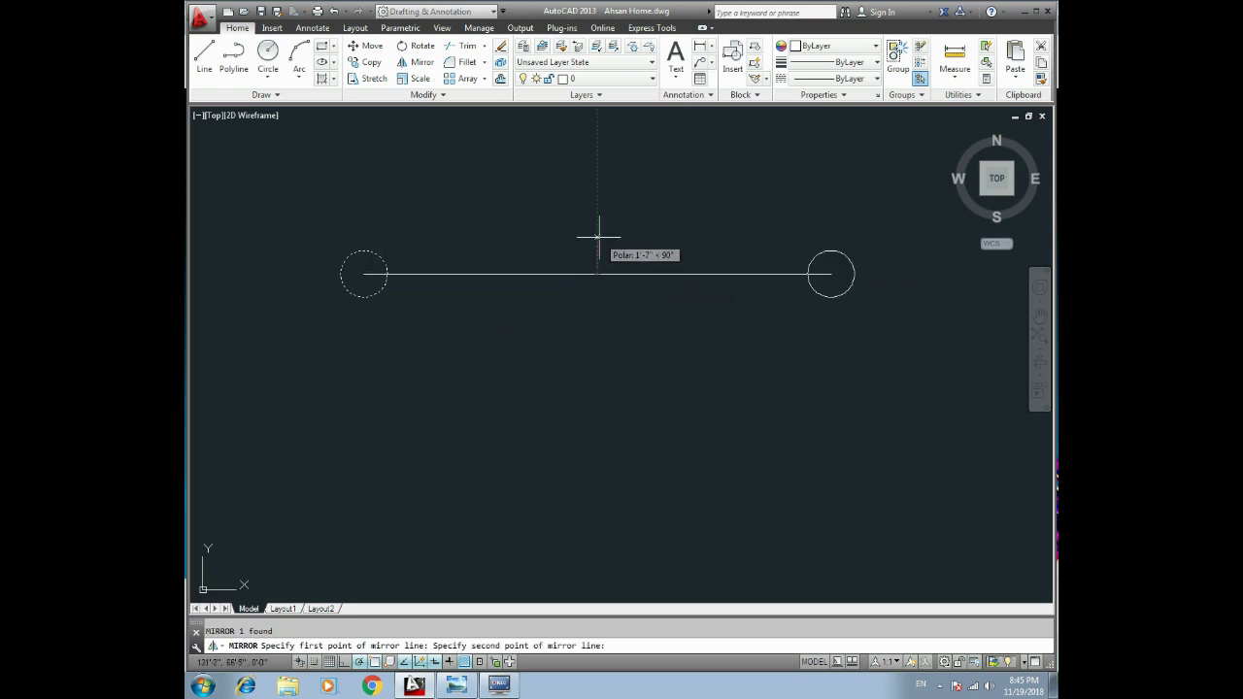
click(597, 236)
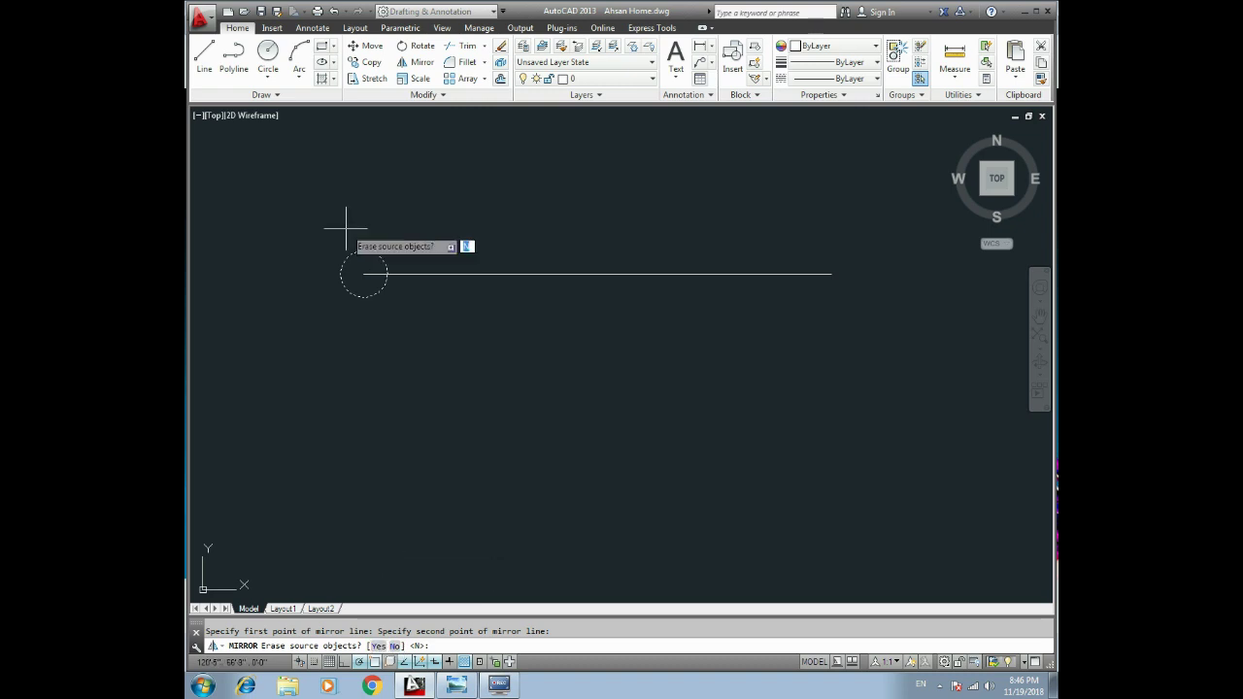
click(378, 647)
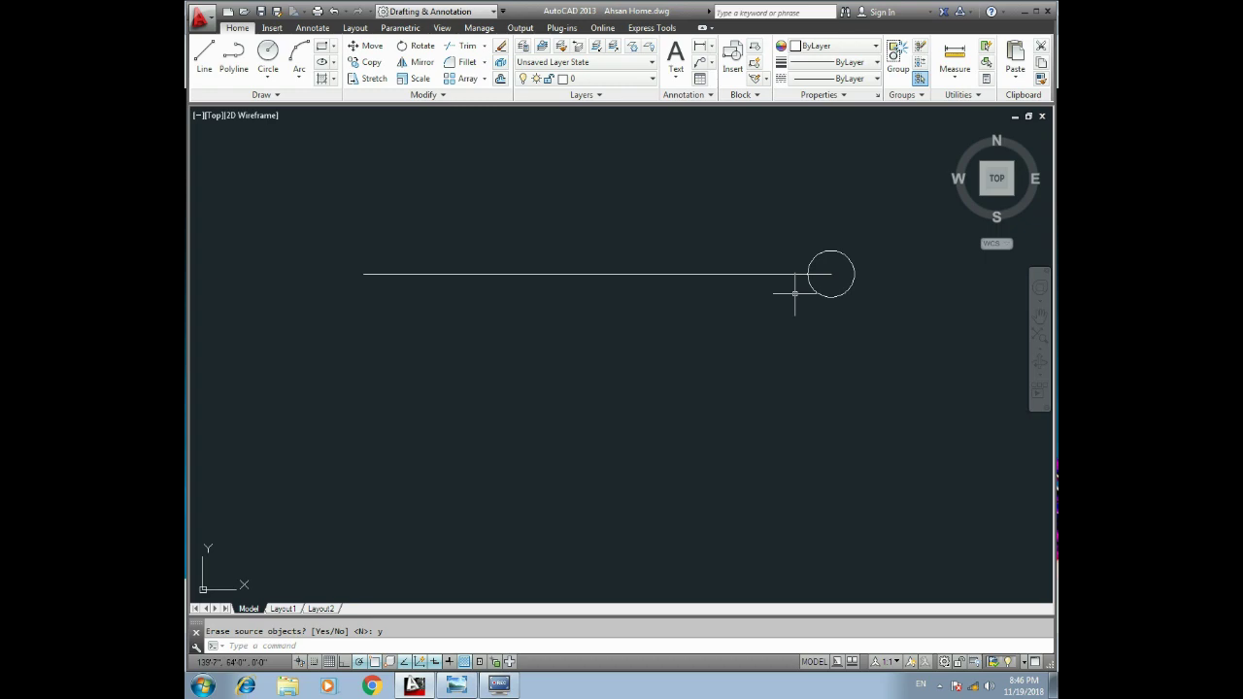
key(Escape)
Step: Mirror the window lines between stair and porch across a horizontal axis through the void wall's midpoint, keeping the source lines
middle_drag(530, 335, 707, 336)
scroll(517, 343, down, 4)
middle_drag(284, 385, 612, 296)
scroll(643, 337, down, 2)
scroll(660, 336, up, 4)
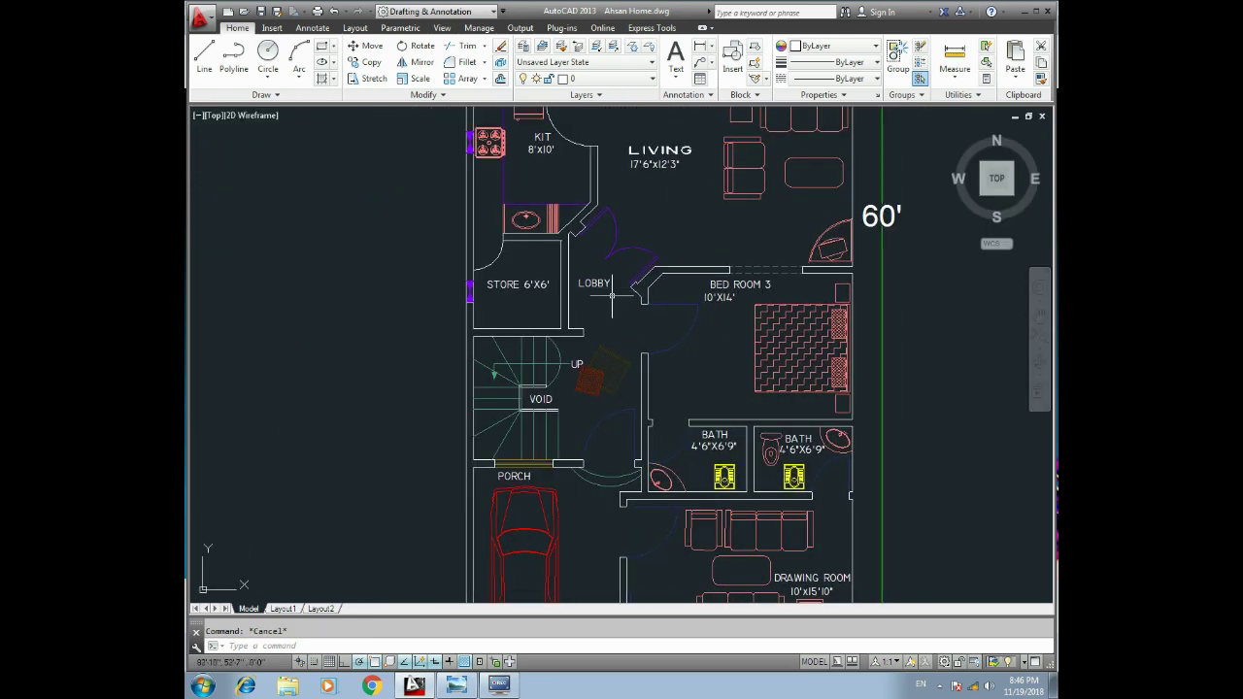
scroll(583, 413, up, 2)
middle_drag(558, 419, 578, 399)
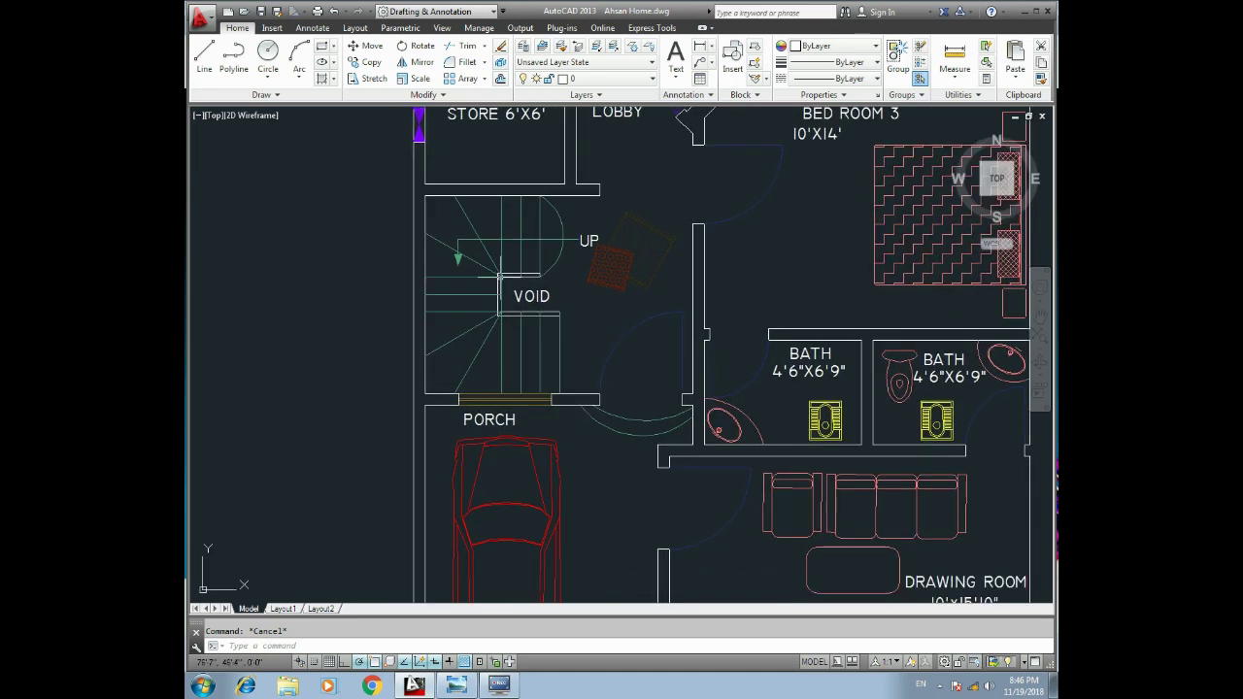
scroll(573, 411, up, 2)
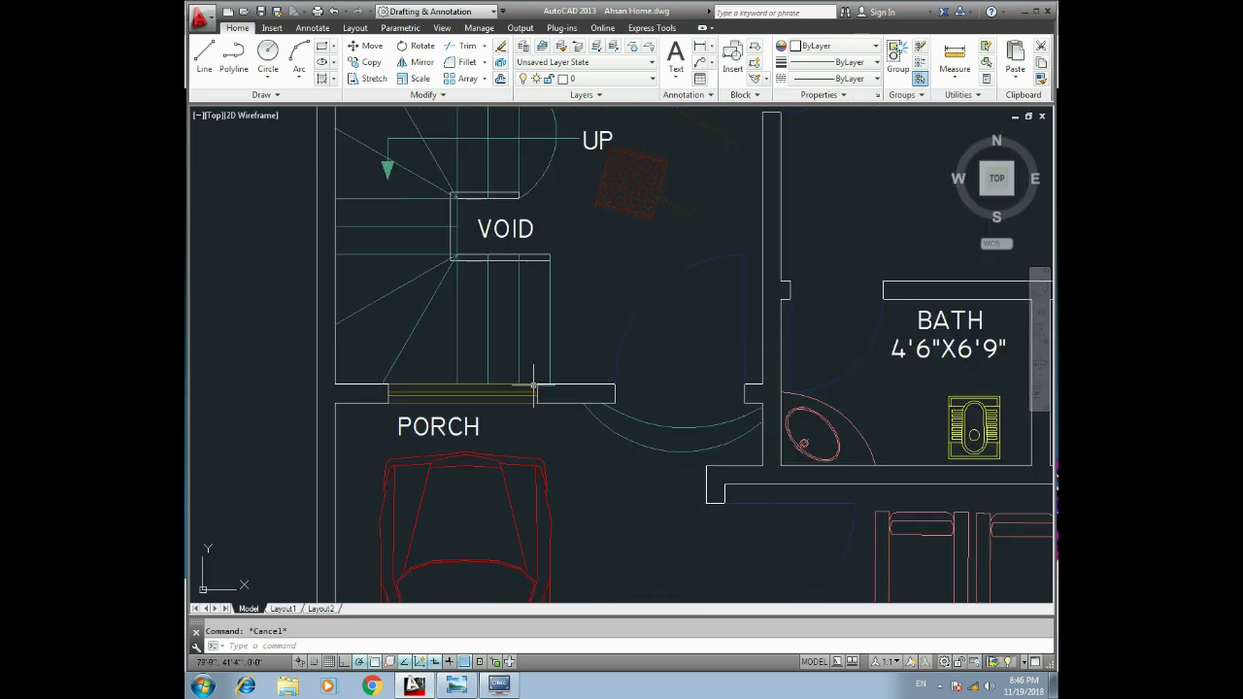
scroll(581, 367, up, 3)
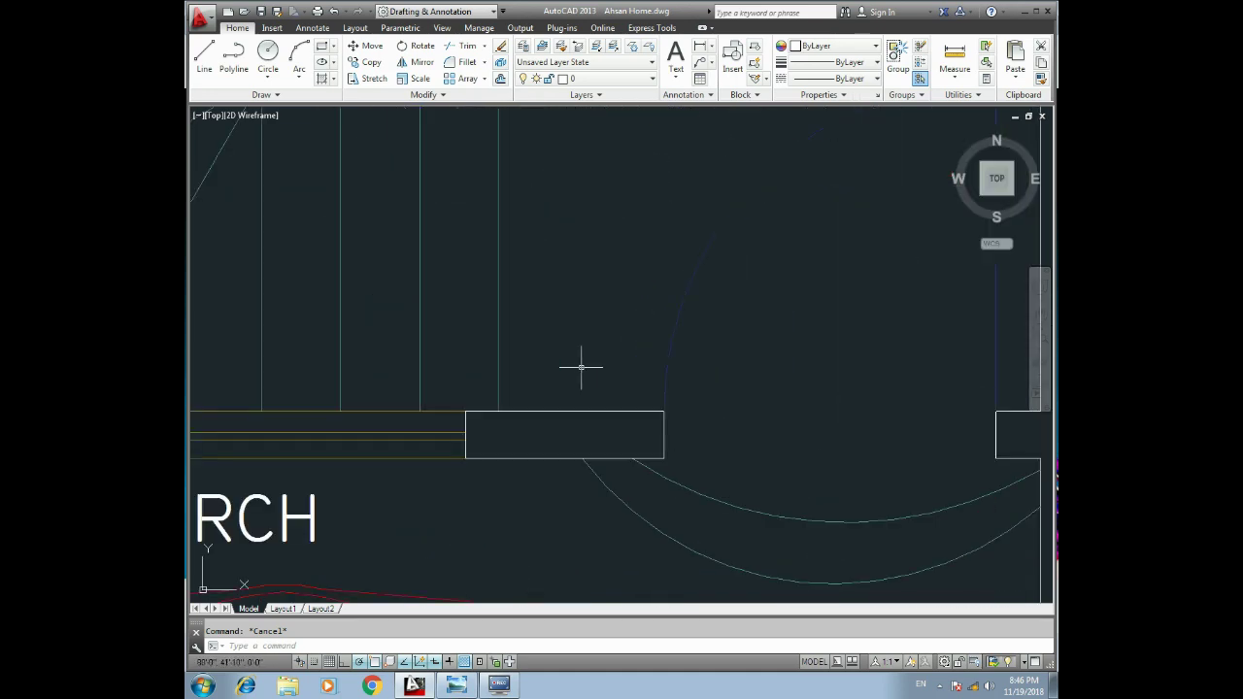
click(476, 423)
scroll(499, 424, down, 3)
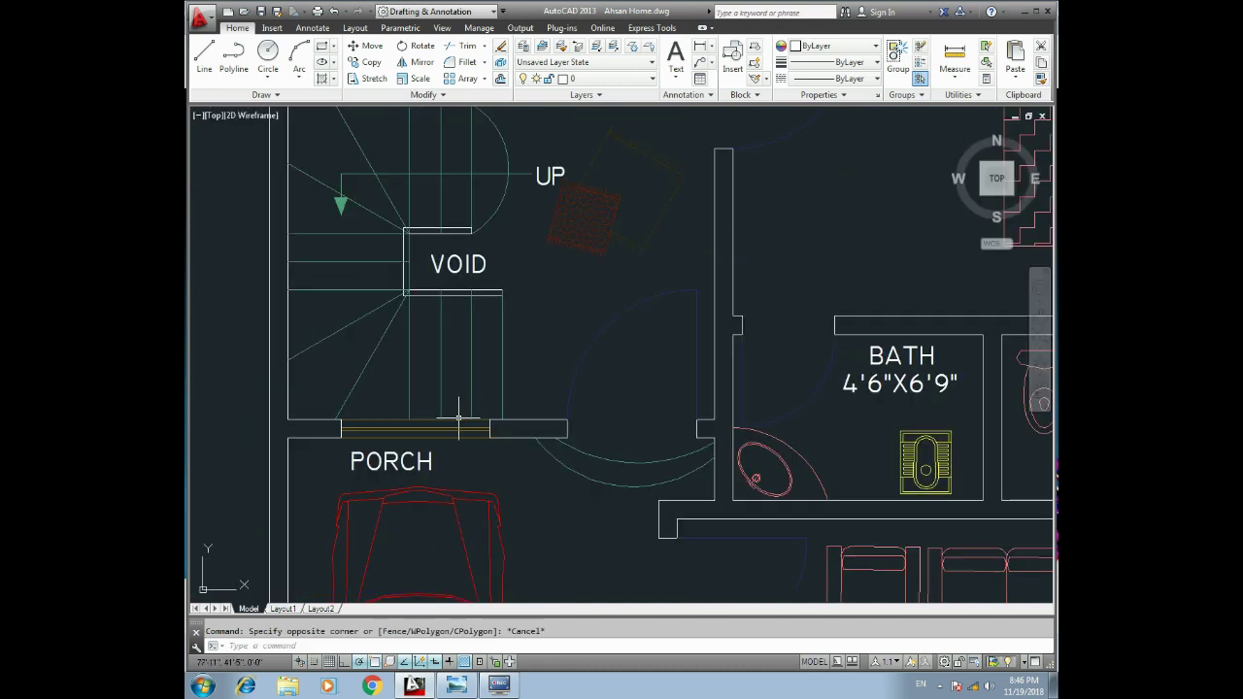
click(459, 427)
click(459, 431)
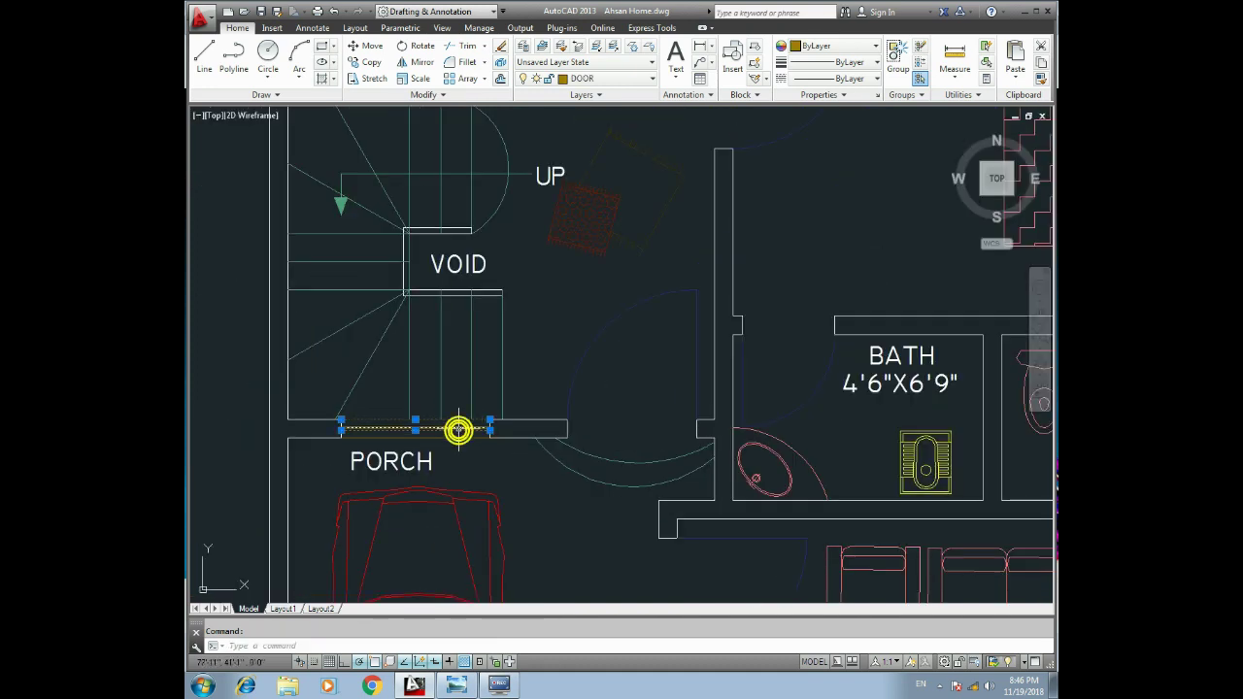
scroll(460, 429, up, 4)
click(453, 428)
scroll(557, 448, down, 4)
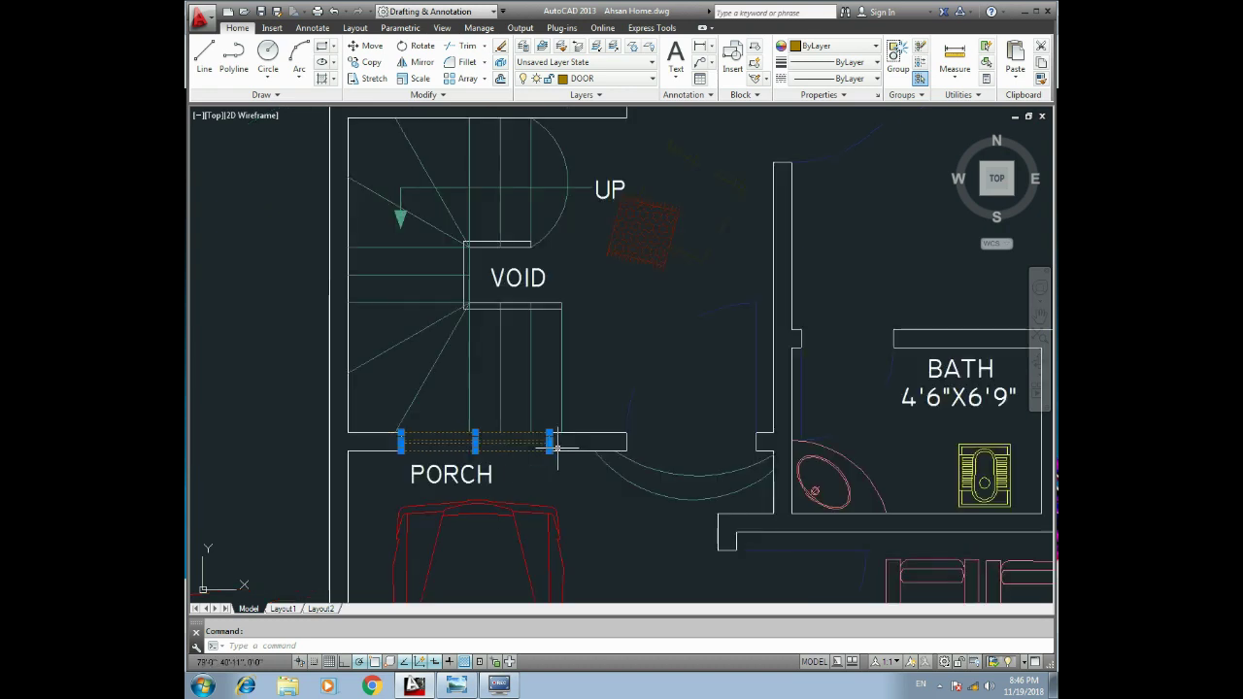
text(i)
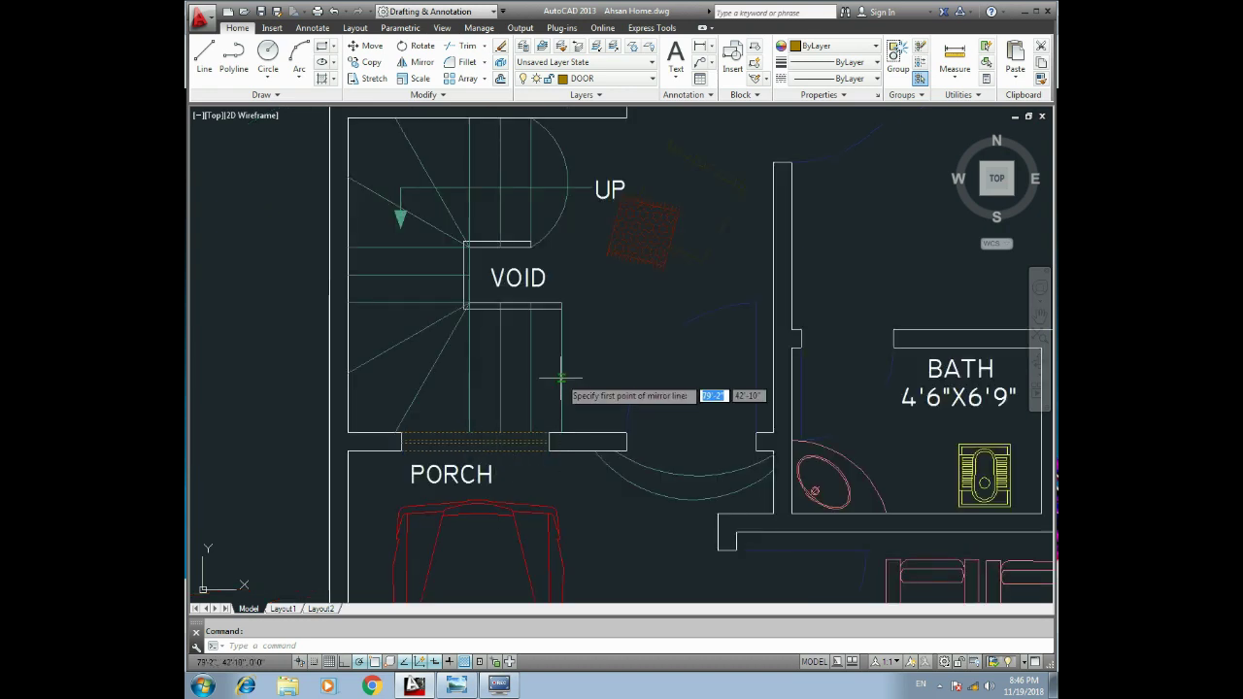
key(Return)
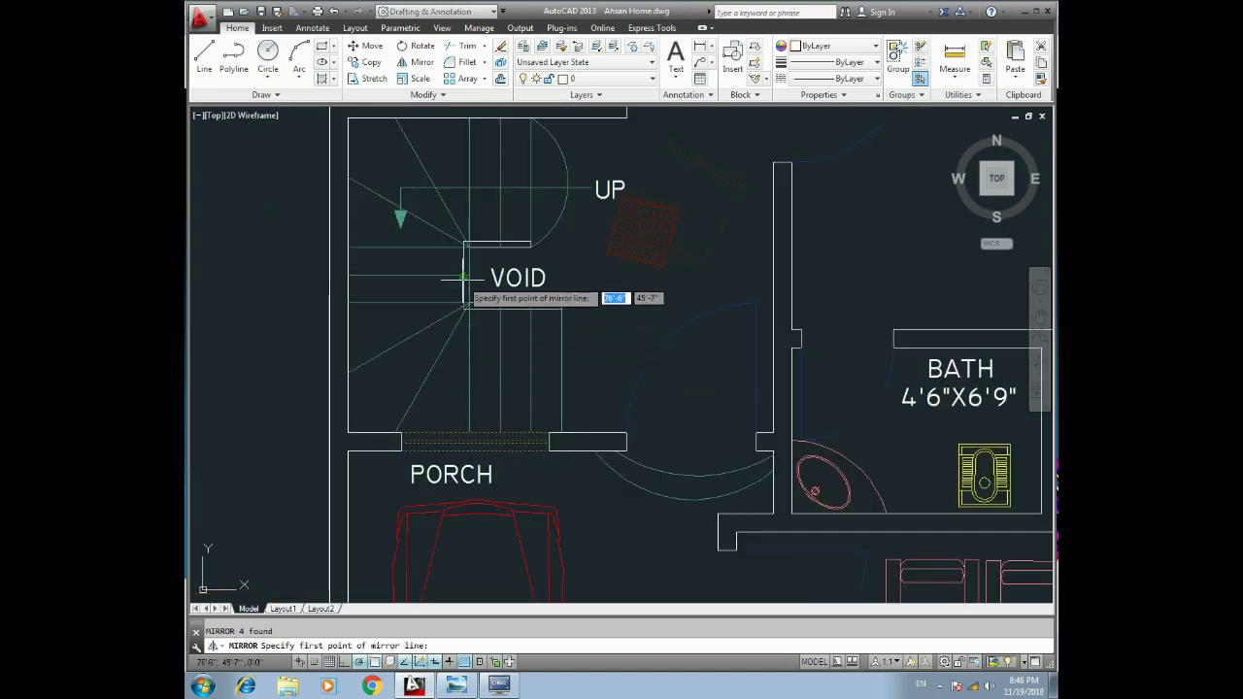
scroll(464, 279, down, 2)
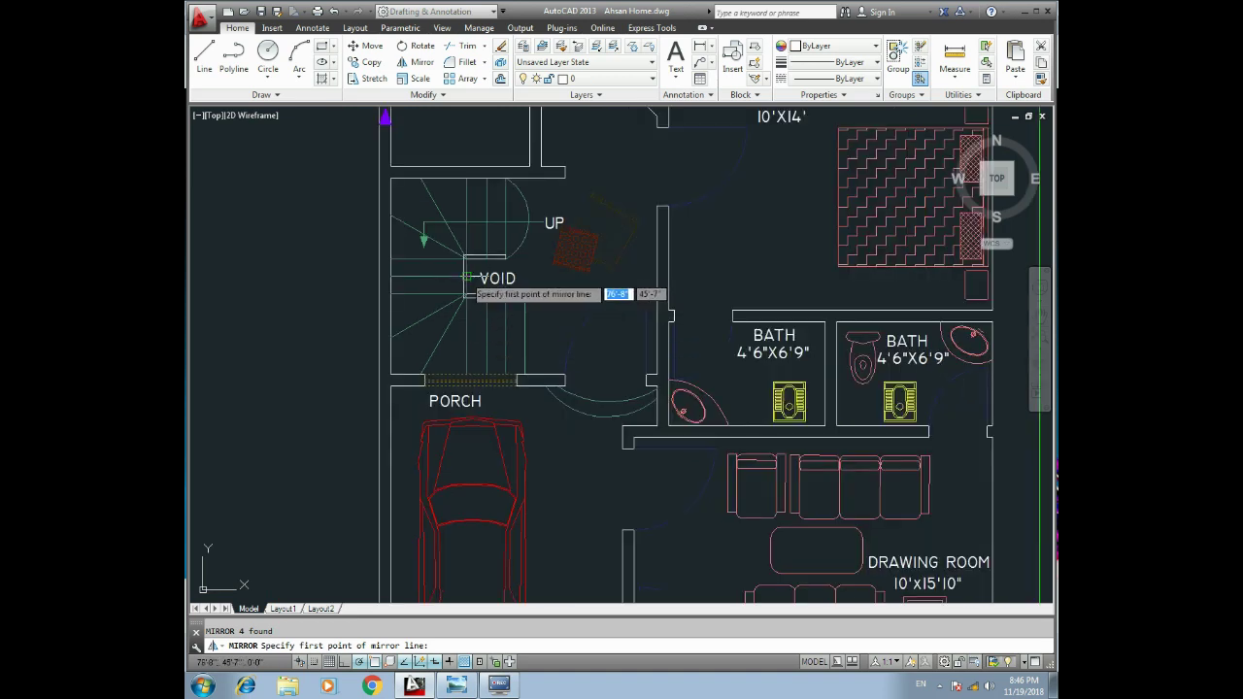
click(464, 275)
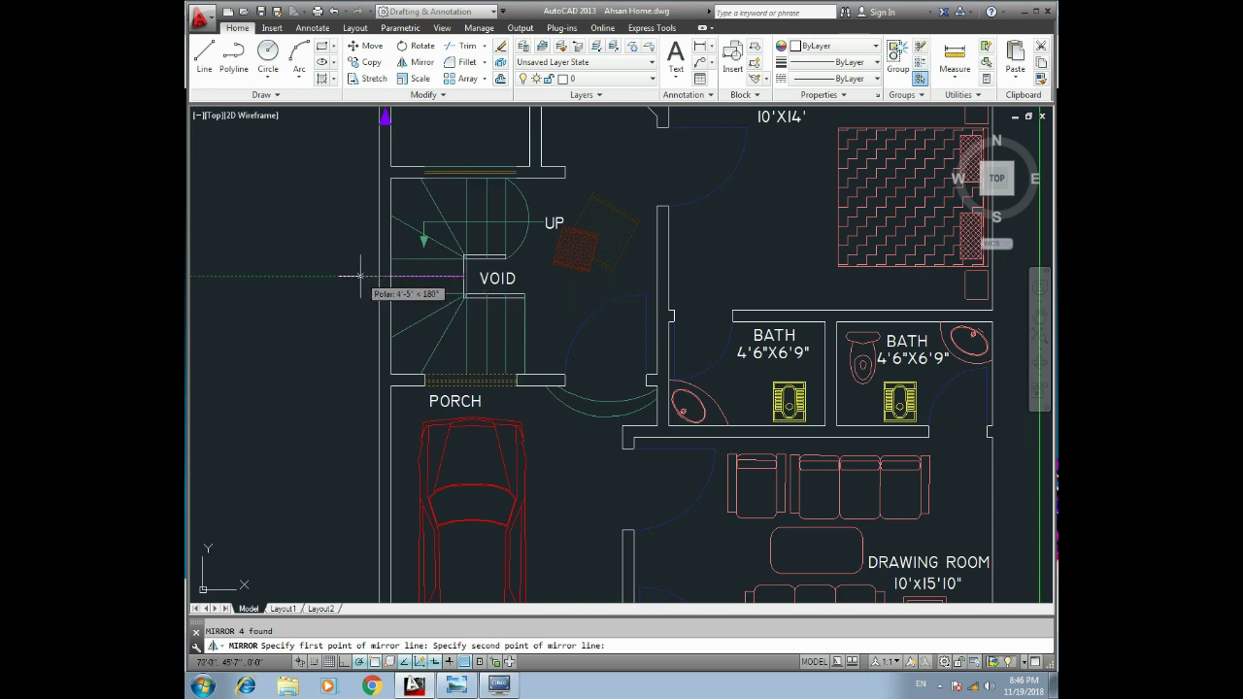
click(359, 276)
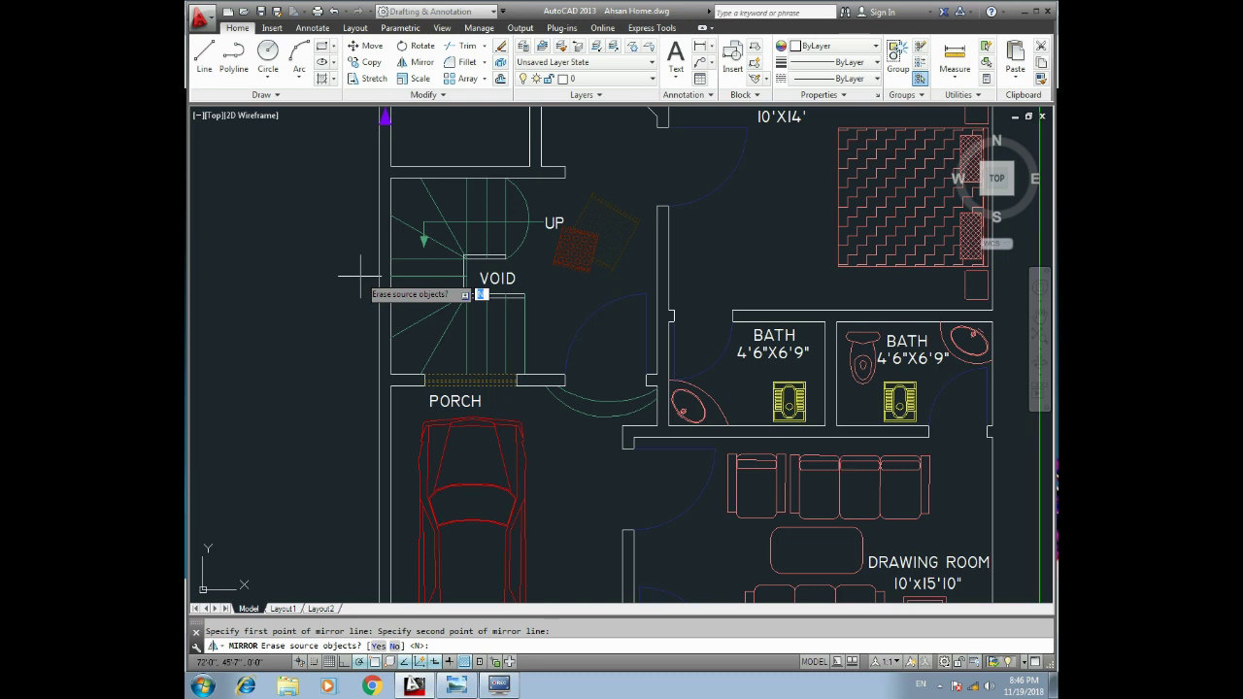
key(Return)
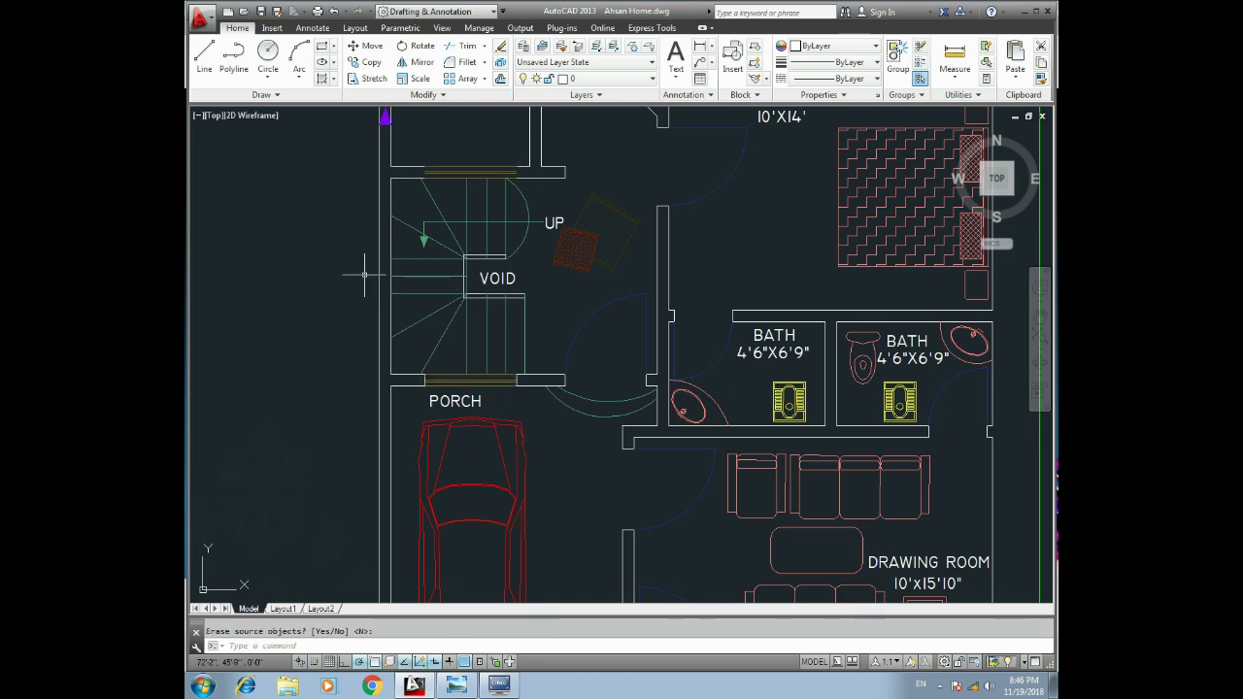
key(Escape)
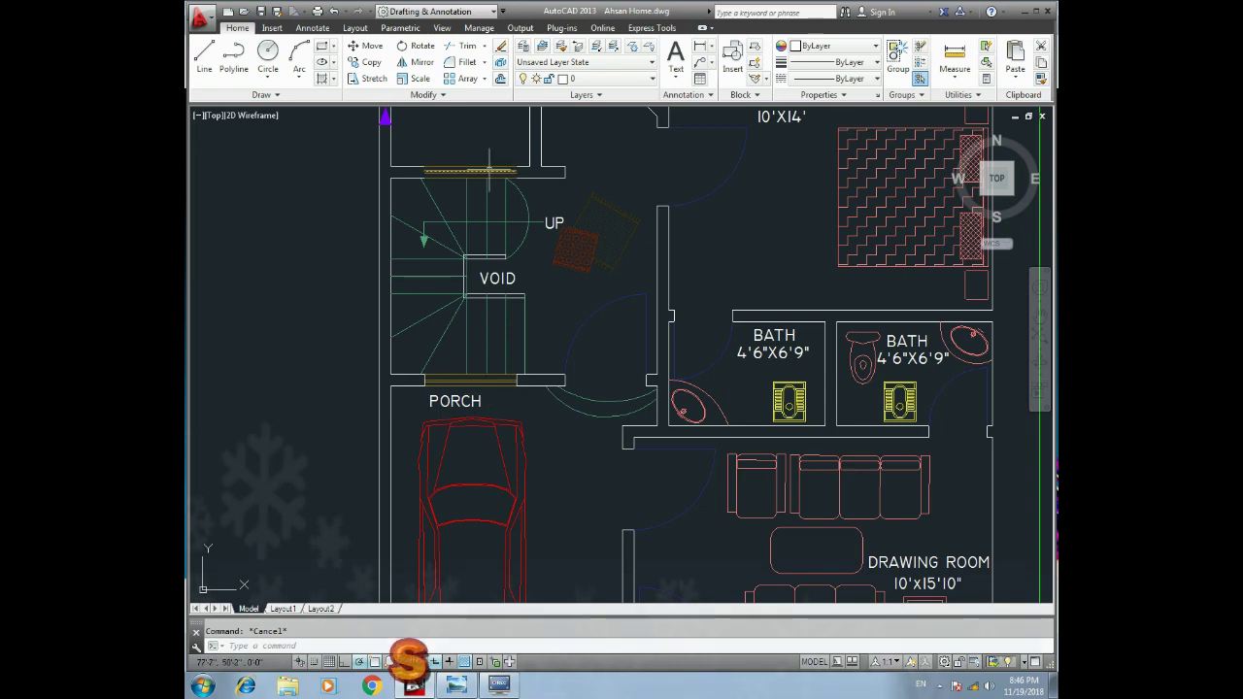
Step: Remove the mirrored window from the wall between the stair and the store
key(ctrl+z)
scroll(489, 170, up, 2)
key(Escape)
scroll(616, 355, down, 2)
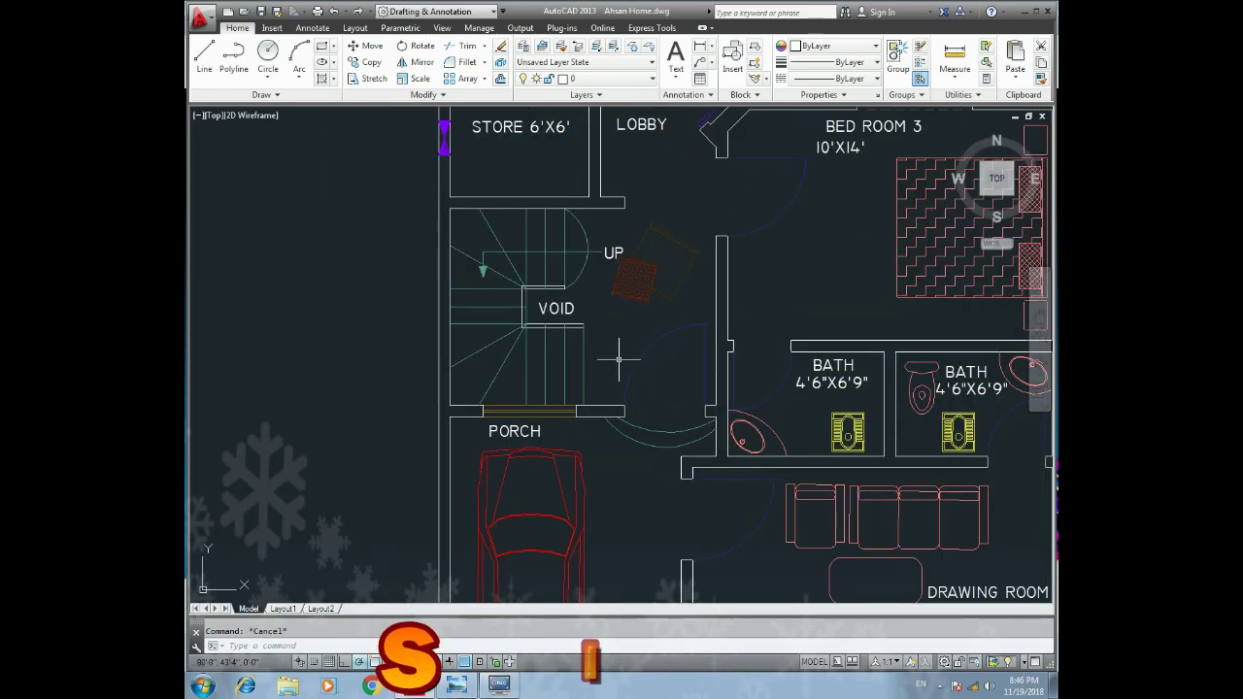
Step: Examine the ground floor plan from the drawing room and porch up to the doors of Bed Room 1 and Bed Room 2
scroll(612, 404, down, 2)
middle_drag(620, 422, 589, 382)
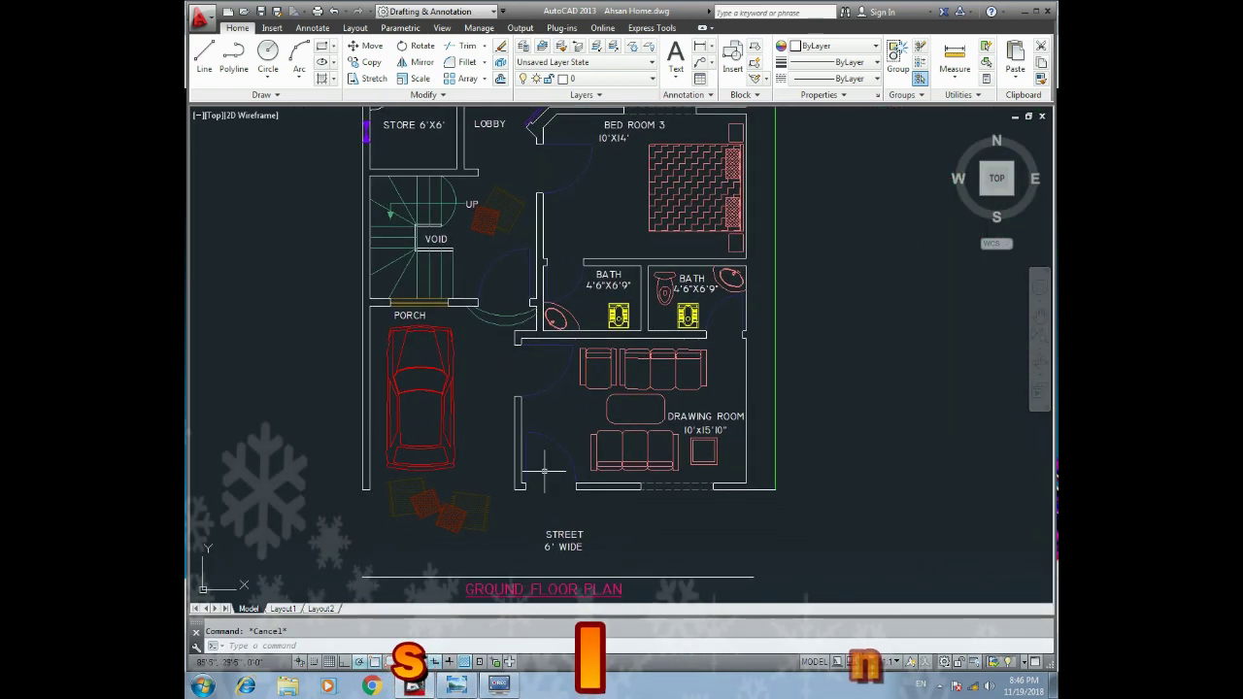
middle_drag(703, 468, 598, 467)
middle_drag(616, 420, 642, 500)
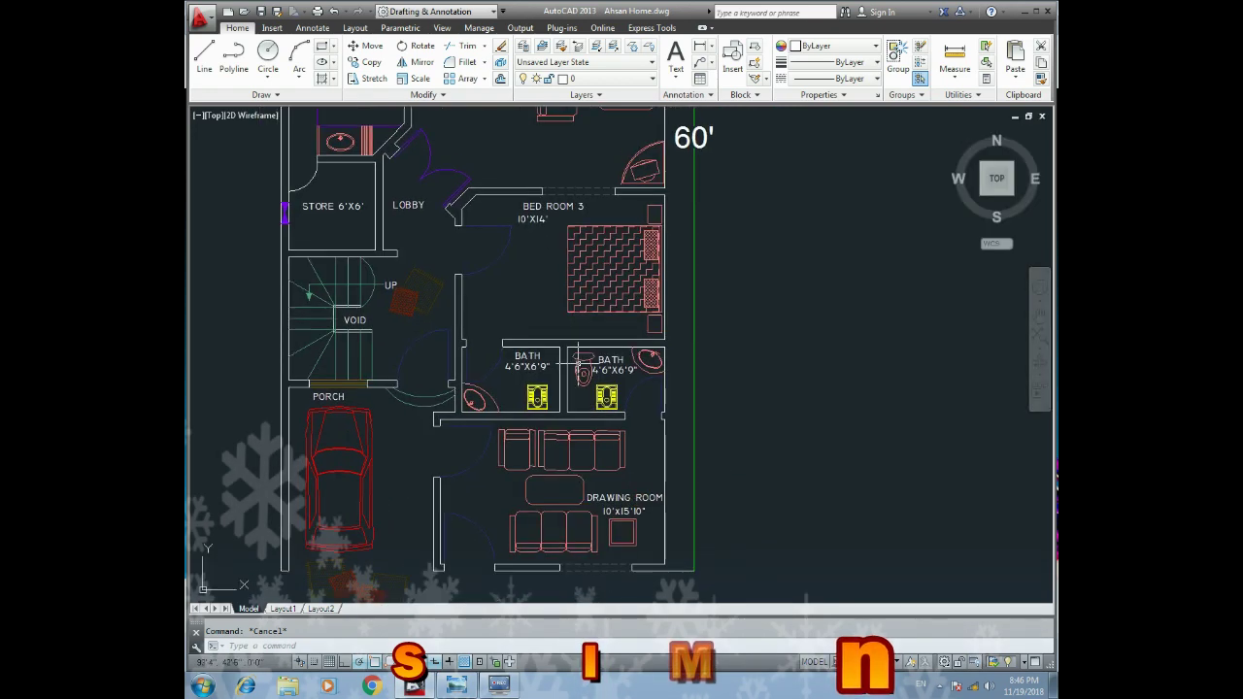
scroll(584, 375, down, 2)
middle_drag(552, 351, 627, 397)
scroll(595, 316, up, 4)
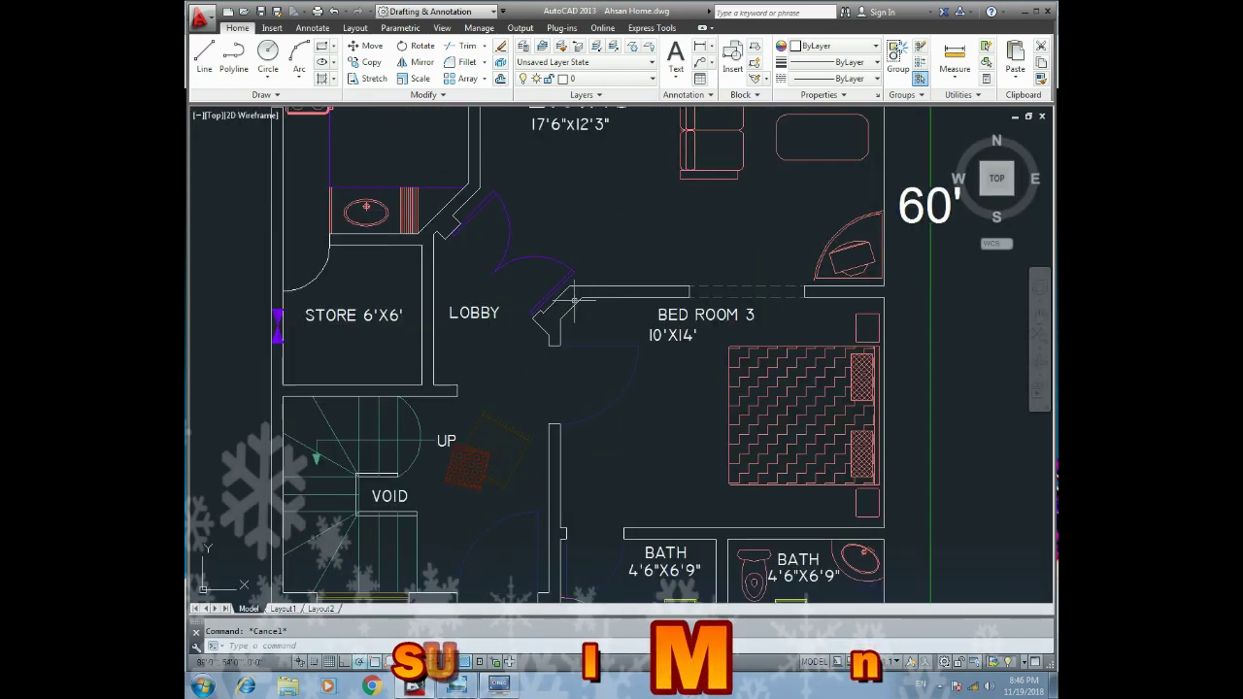
middle_drag(605, 229, 613, 373)
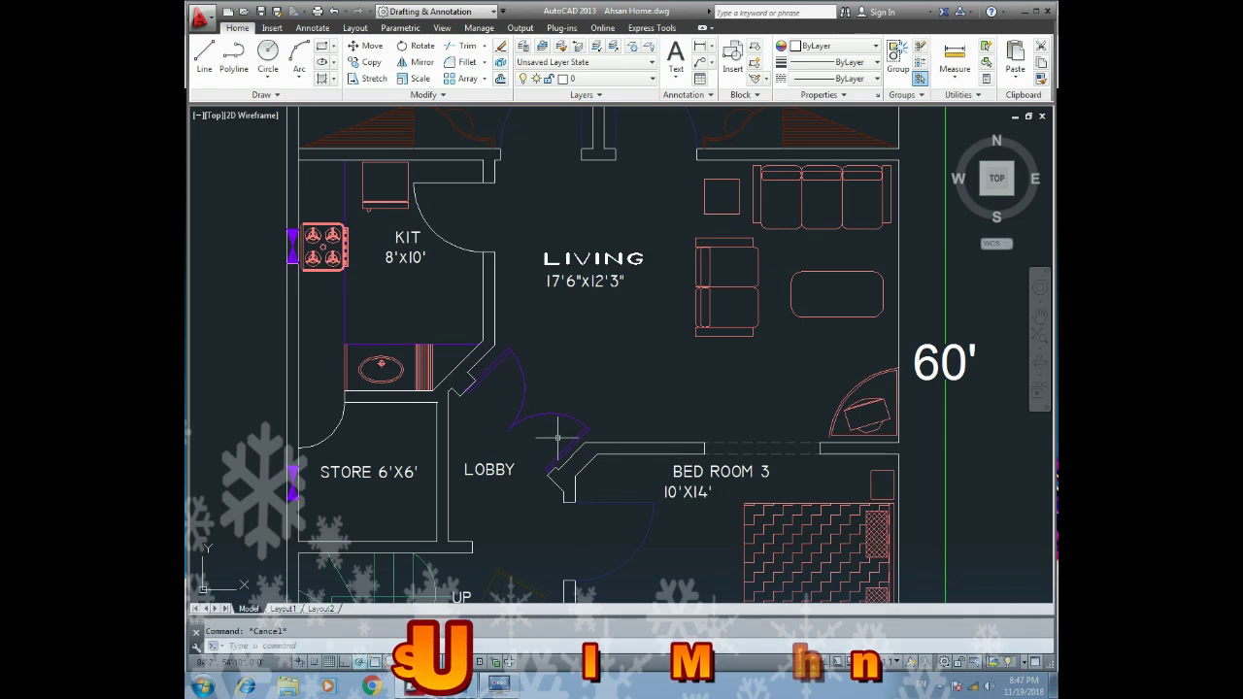
middle_drag(611, 429, 630, 348)
middle_drag(591, 180, 591, 275)
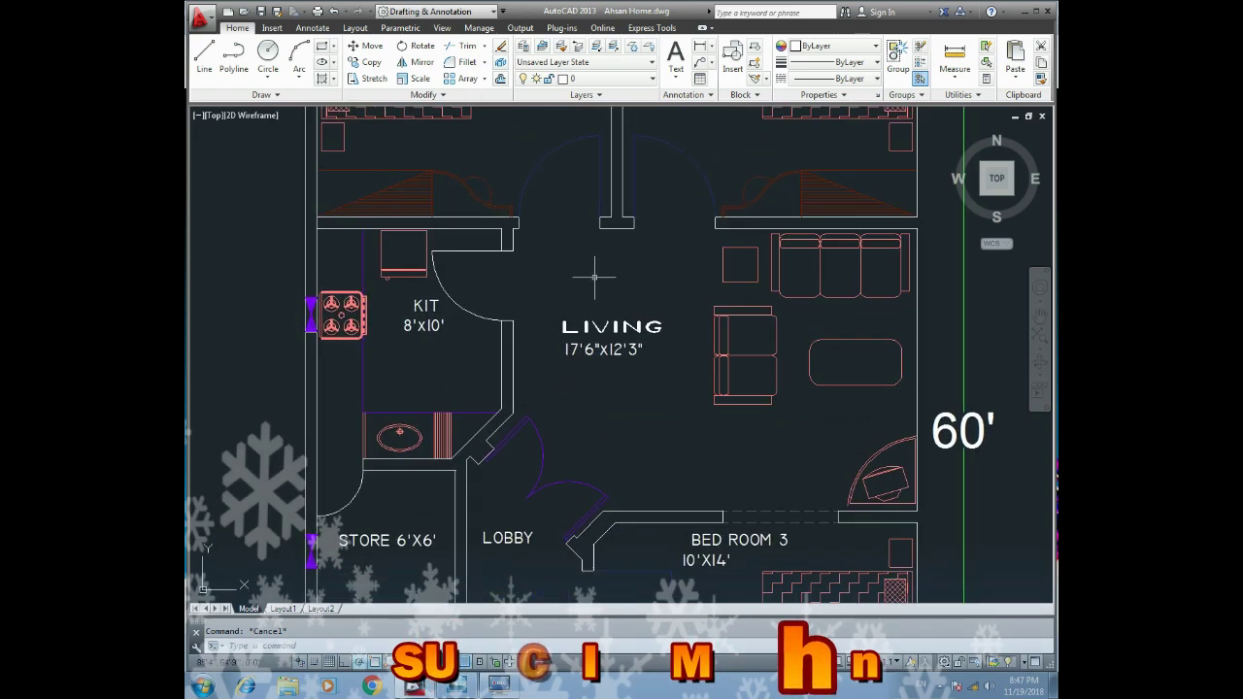
middle_drag(591, 136, 591, 278)
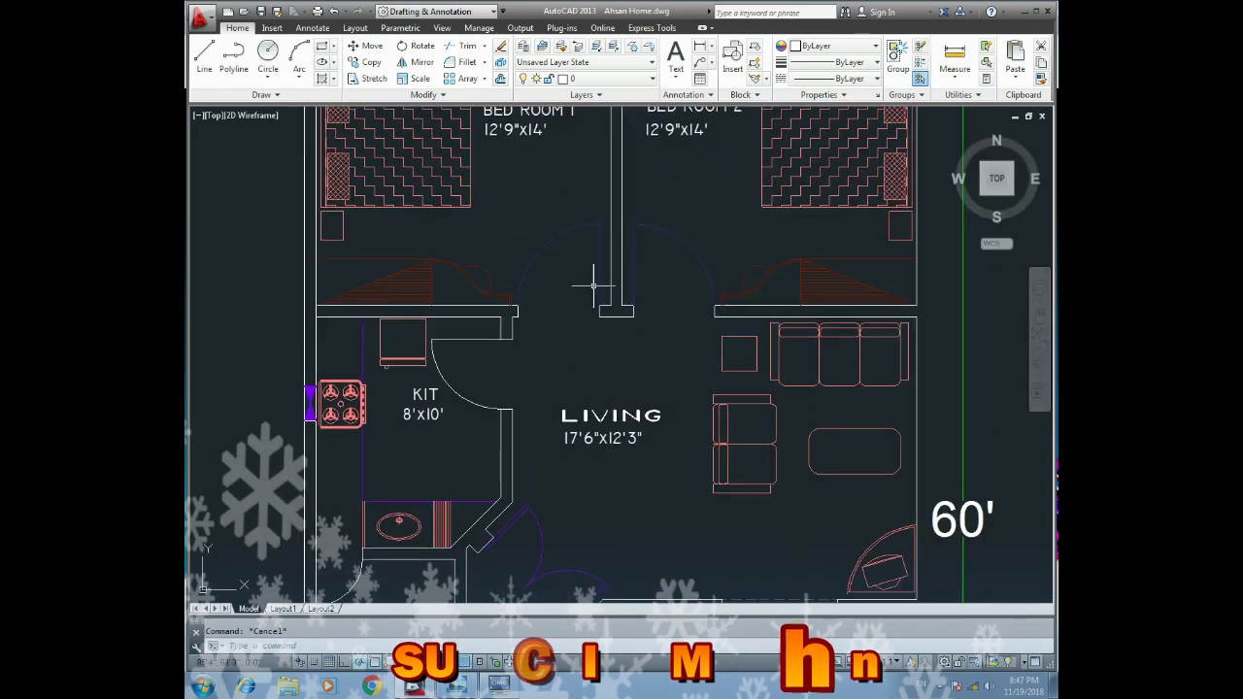
click(515, 222)
click(603, 267)
click(605, 227)
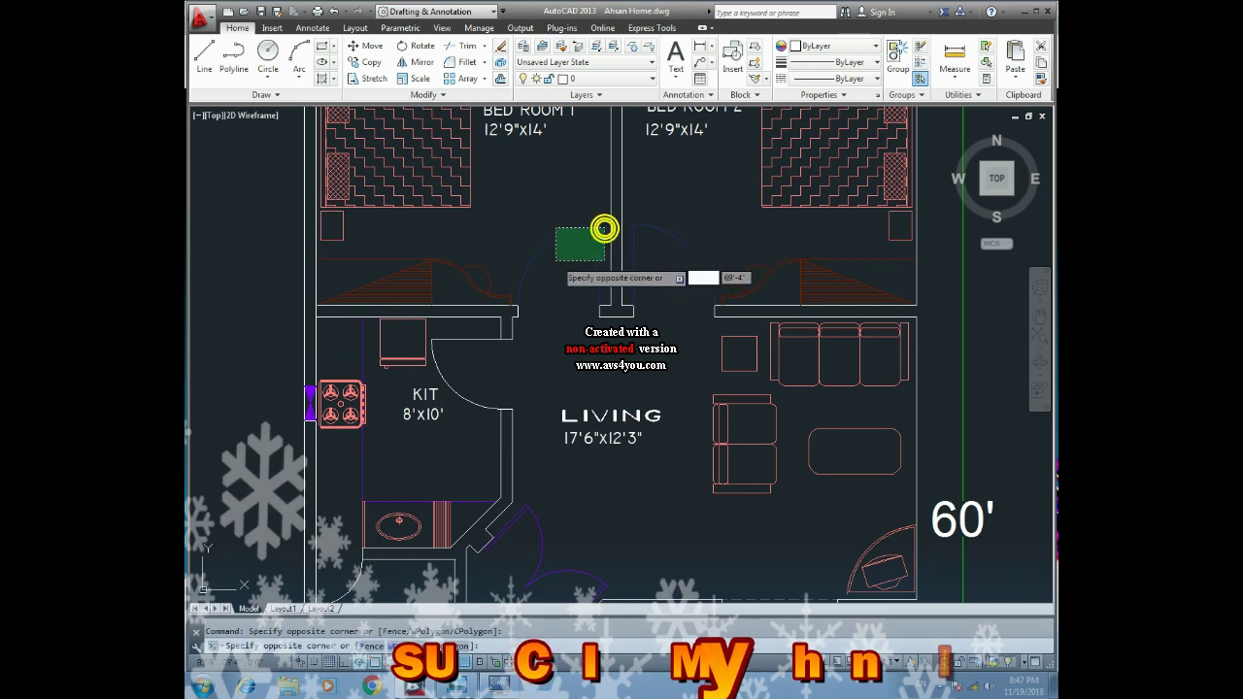
click(535, 261)
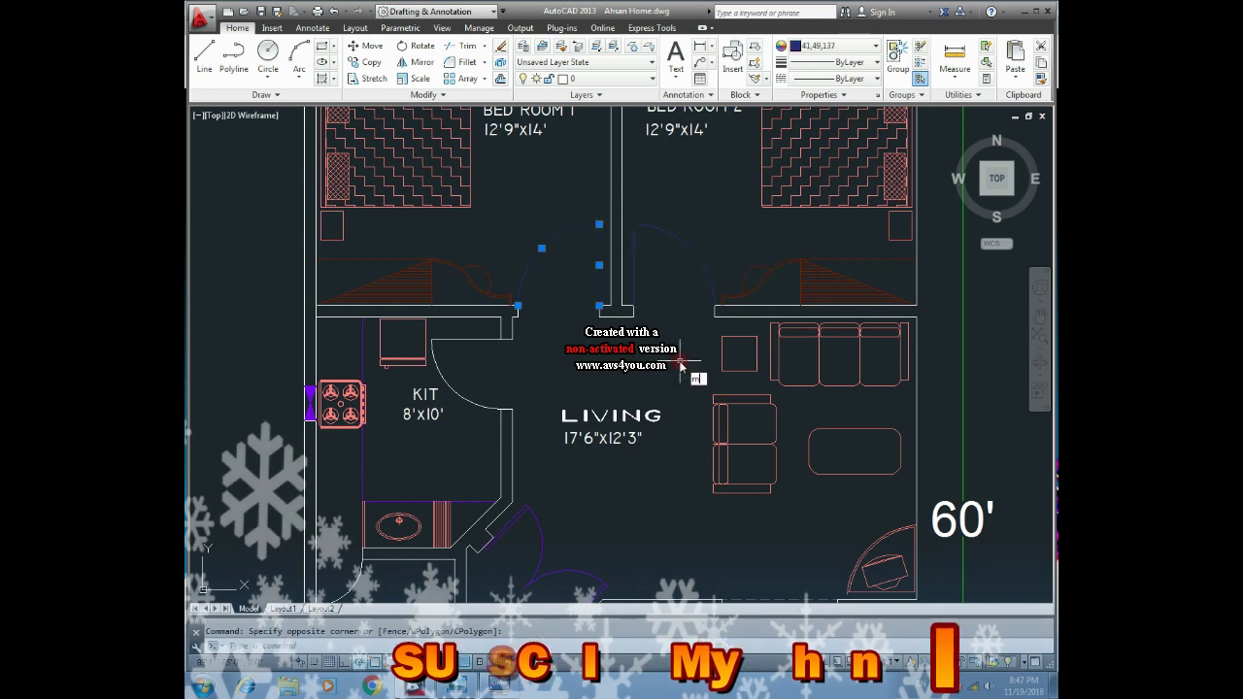
key(Return)
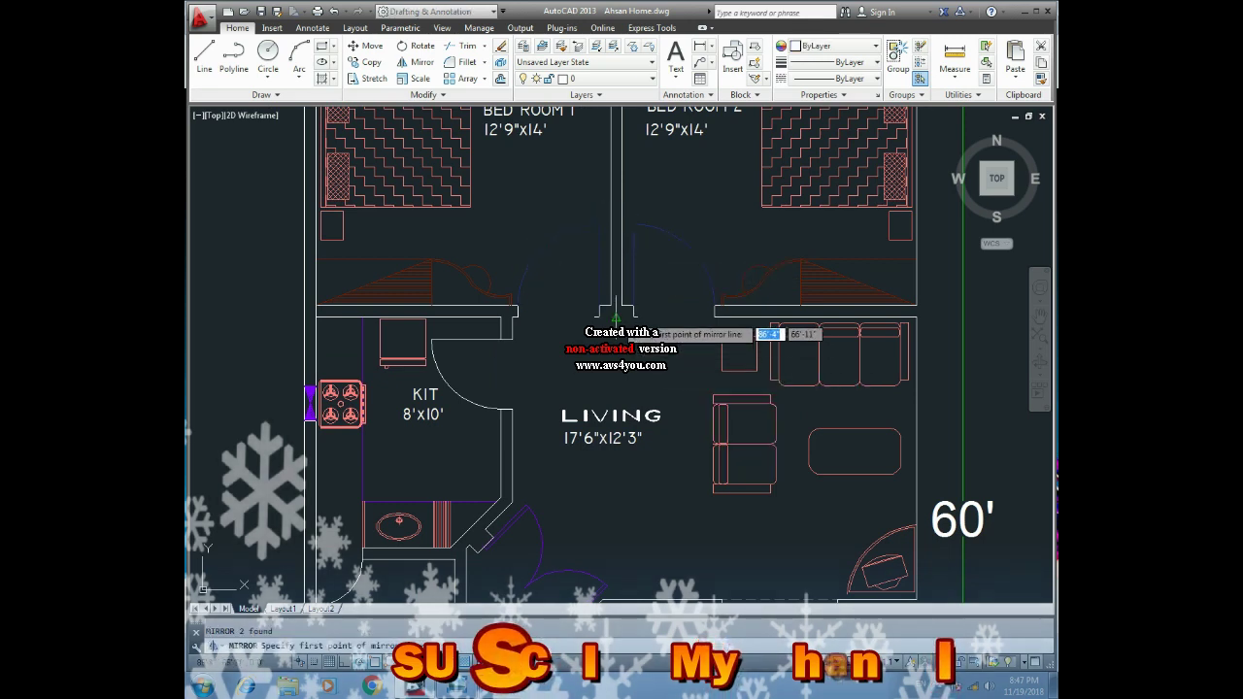
click(617, 313)
key(Escape)
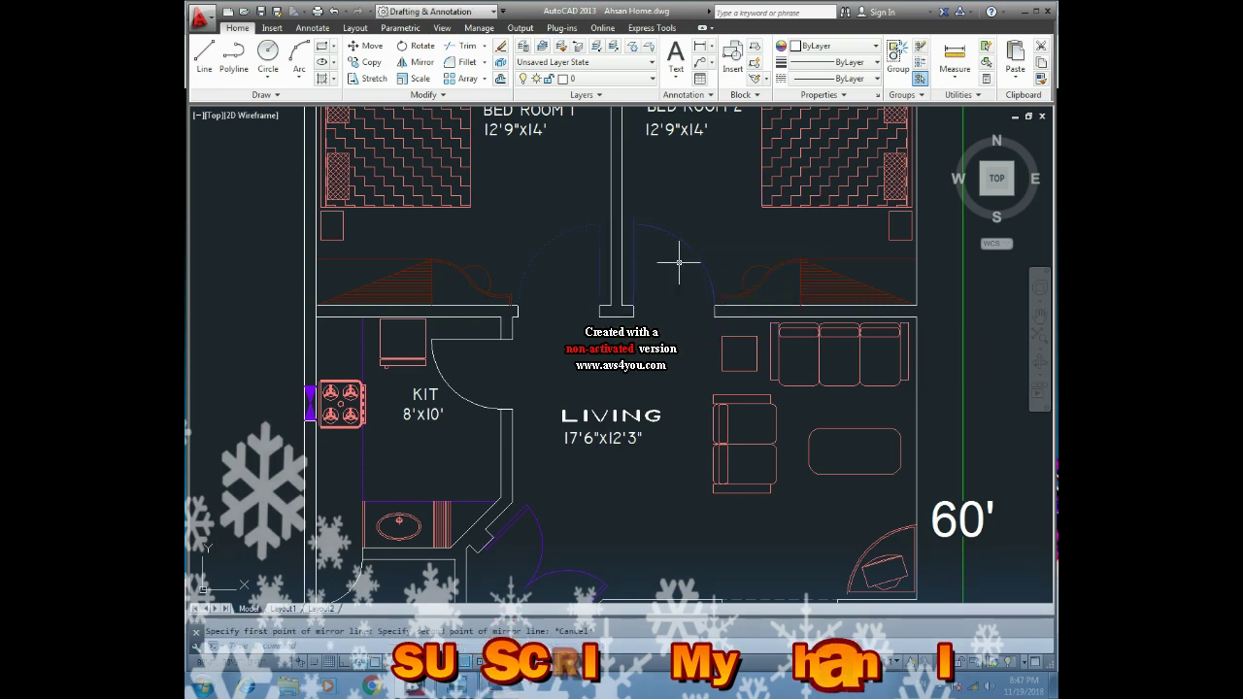
Step: Delete the Bed Room 2 door leaf and its swing arc
click(698, 222)
click(632, 263)
key(Escape)
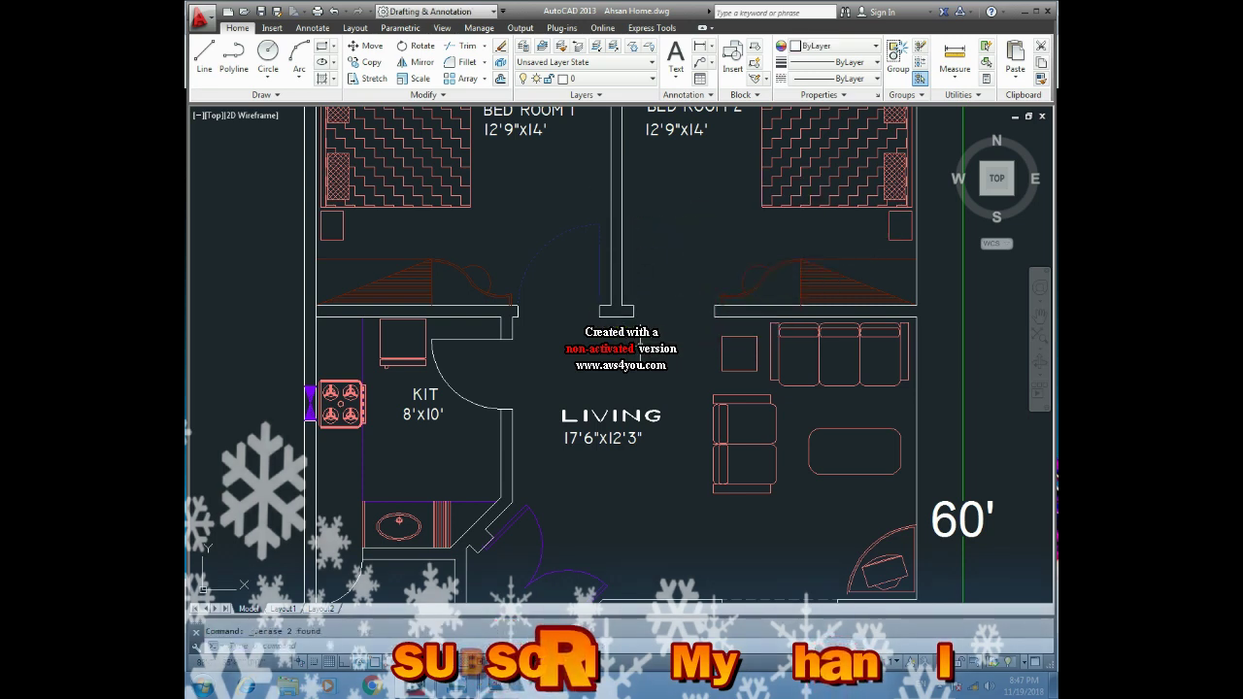
Step: Try to mirror the Bed Room 1 door about an axis from the dividing wall end's midpoint up along the wall, keeping the source
click(604, 217)
click(555, 242)
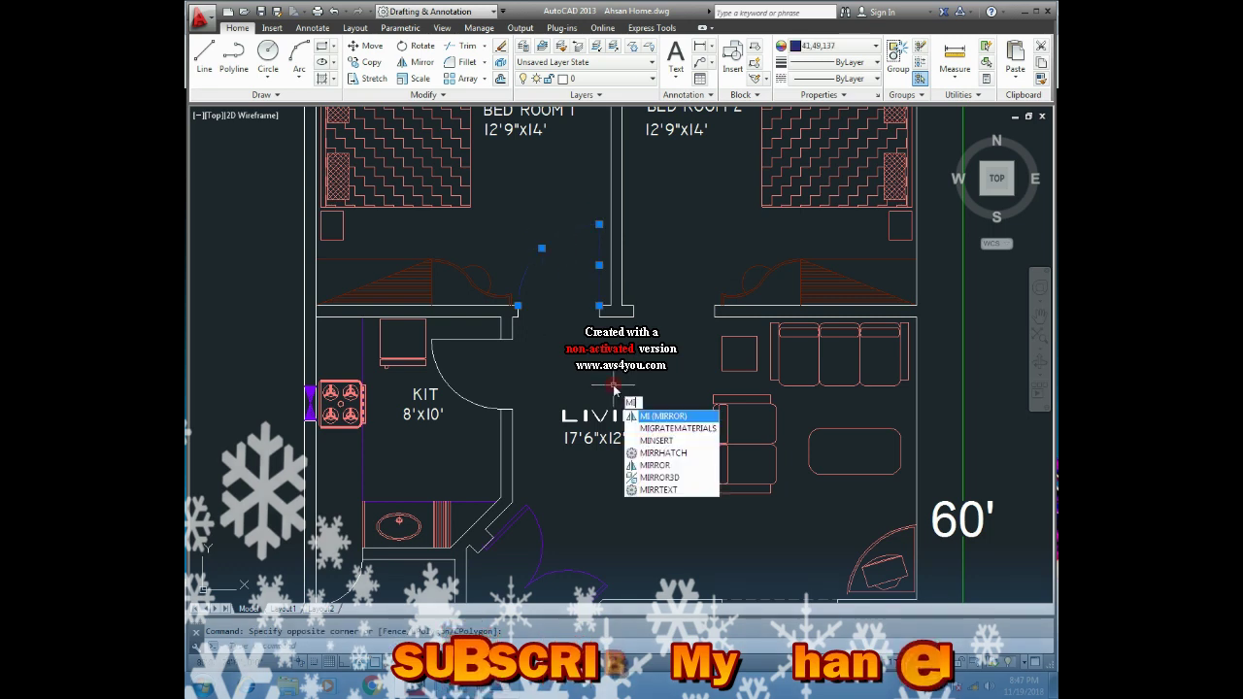
key(Return)
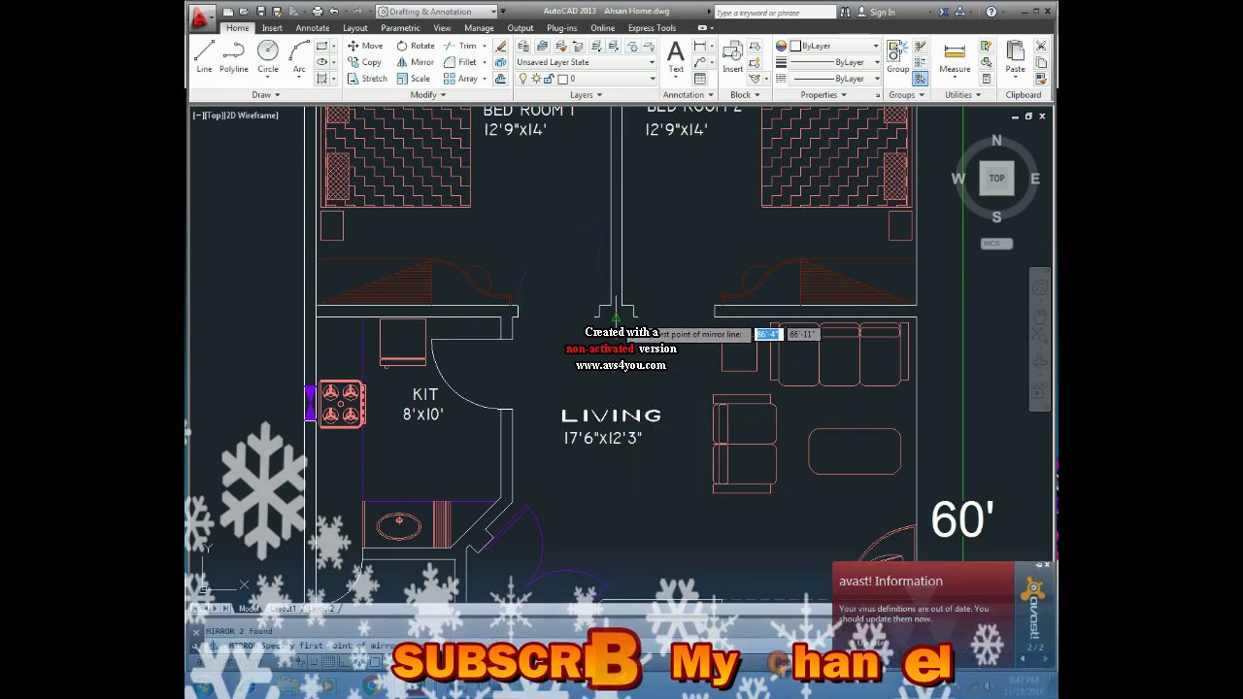
click(616, 316)
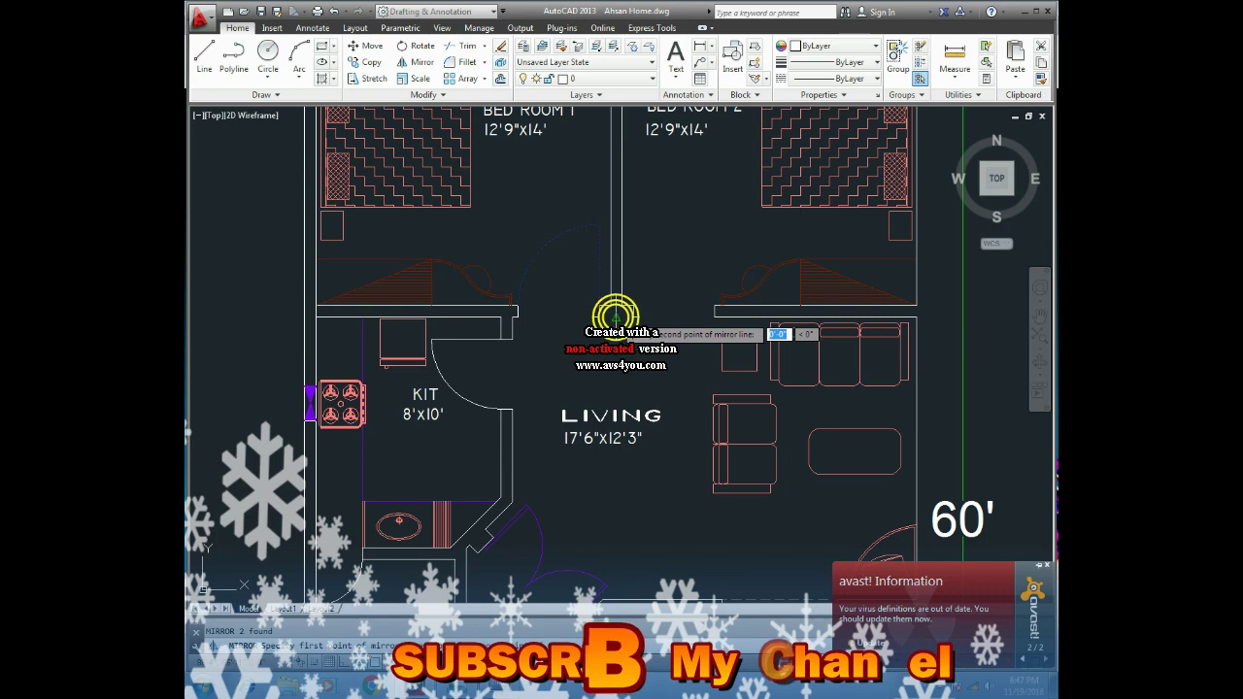
click(618, 209)
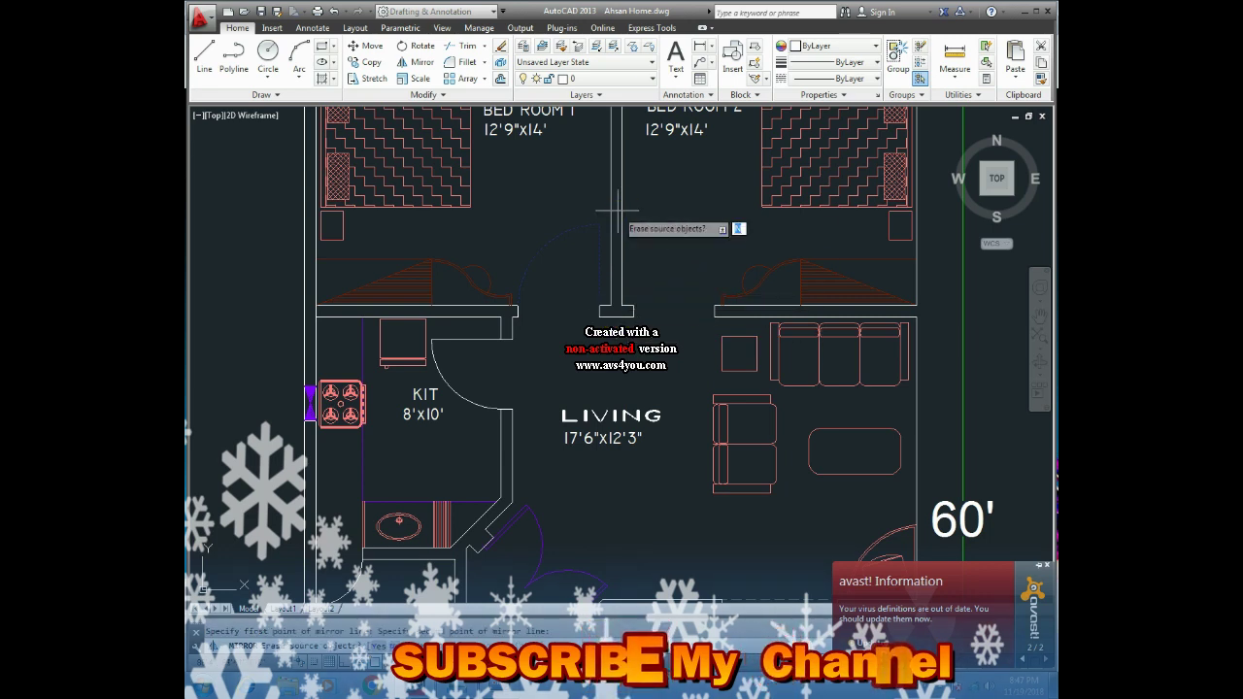
key(Return)
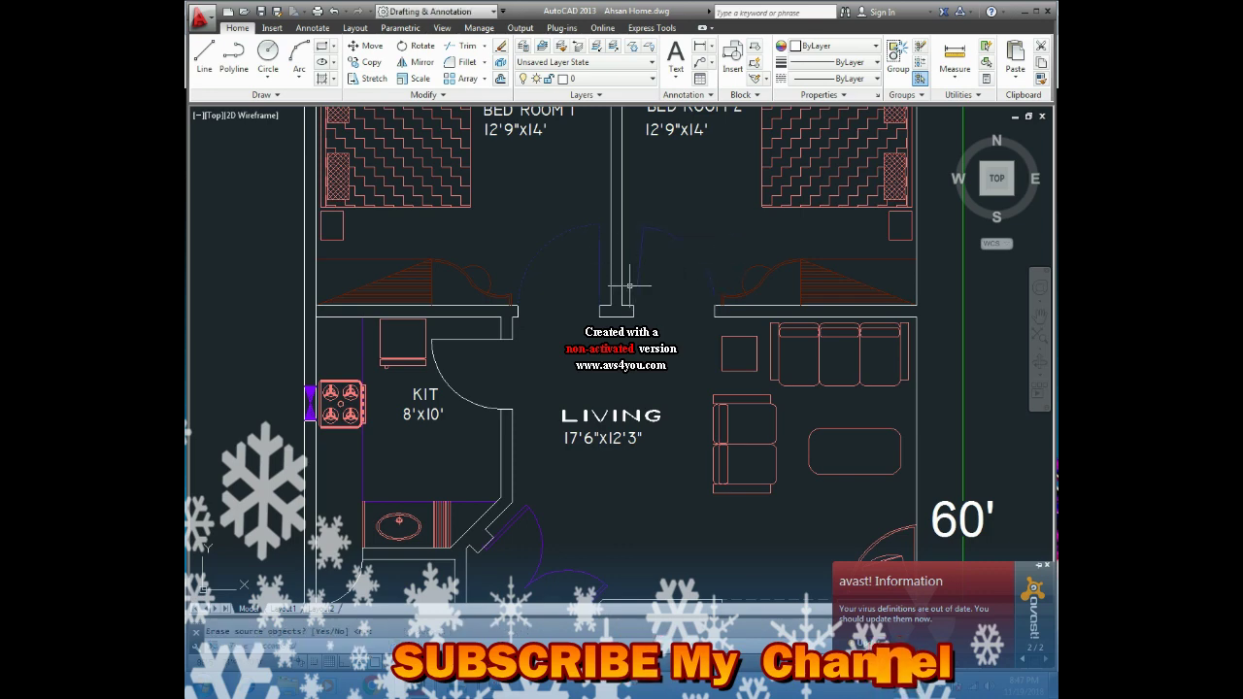
Step: Delete the skewed mirrored door on the Bed Room 2 side of the dividing wall
scroll(613, 281, up, 2)
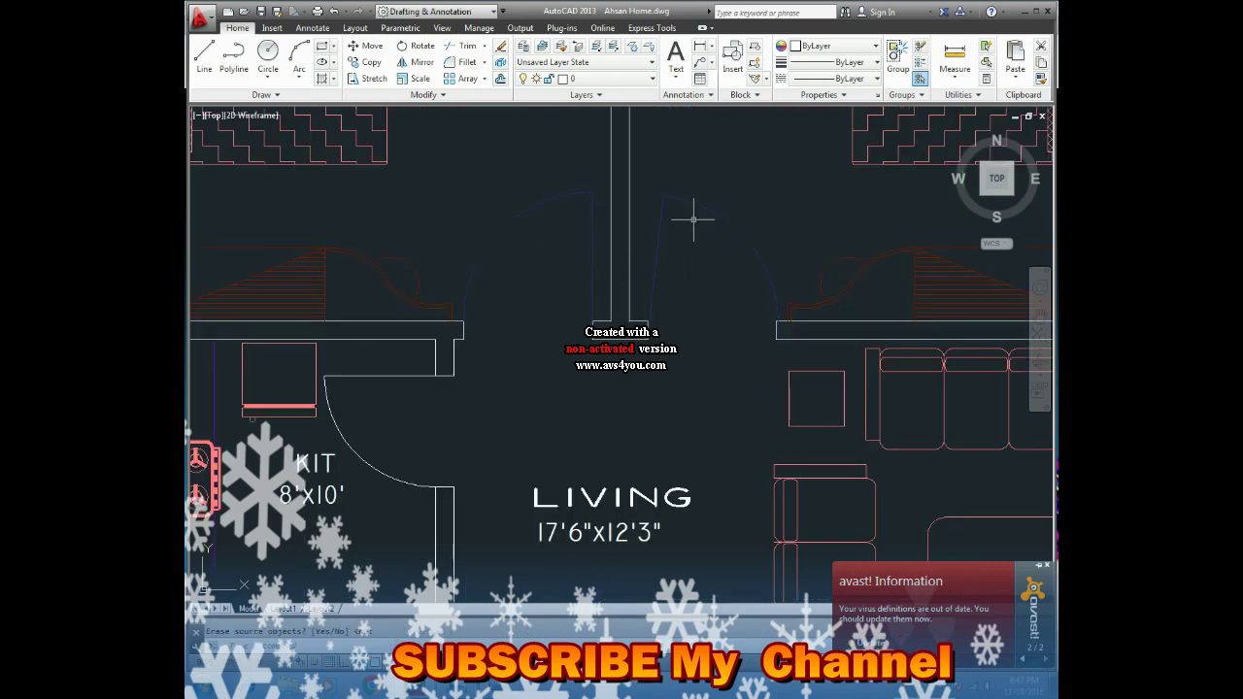
click(755, 188)
click(644, 230)
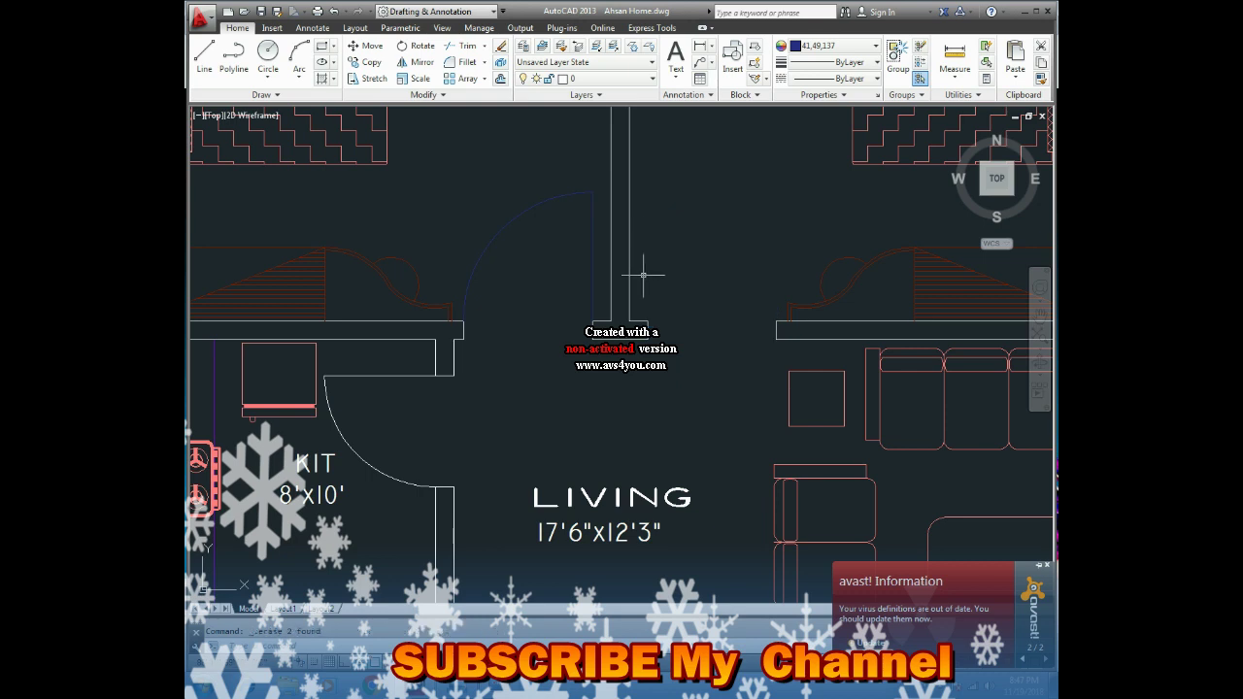
Step: Mirror the Bed Room 1 door into Bed Room 2 across a vertical axis centred on the dividing wall, keeping the source door
click(602, 190)
click(523, 230)
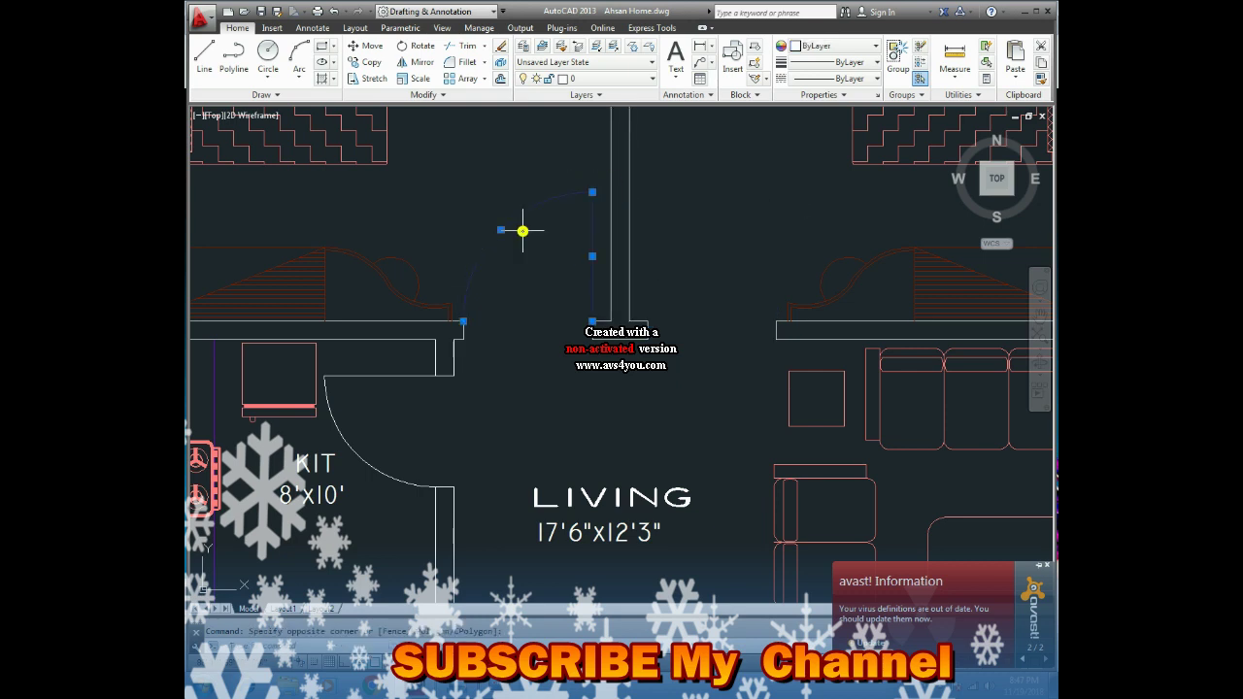
text(mi)
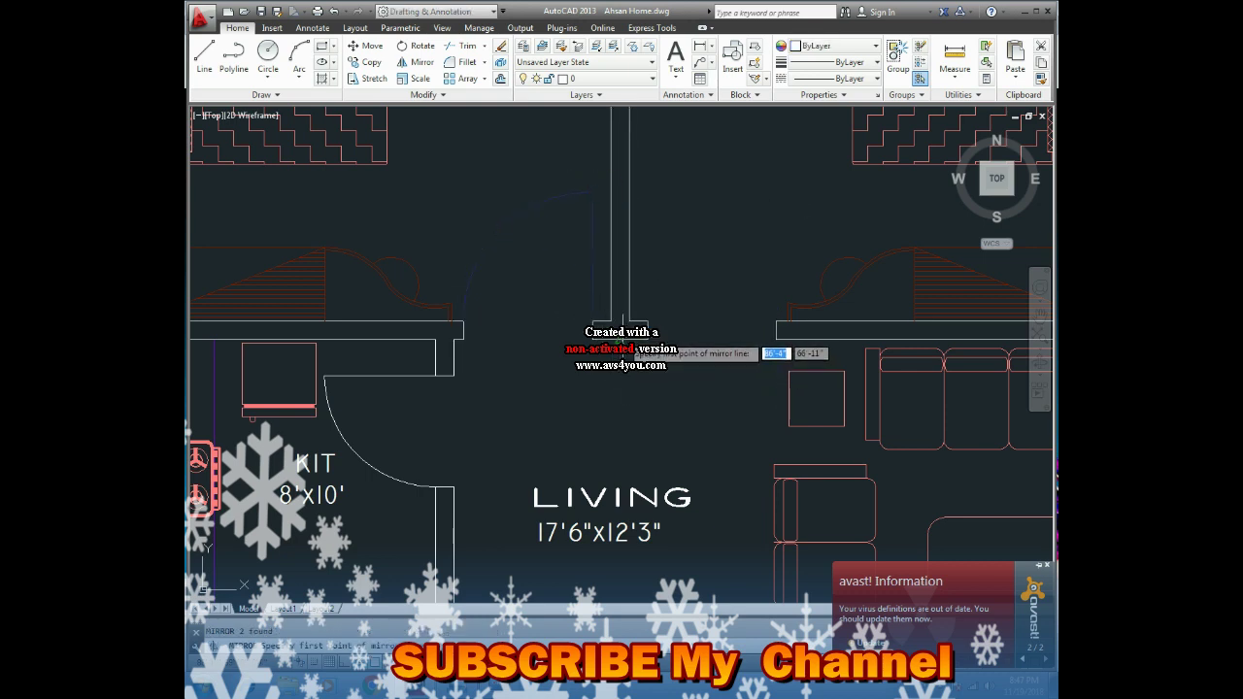
key(Return)
right_click(619, 212)
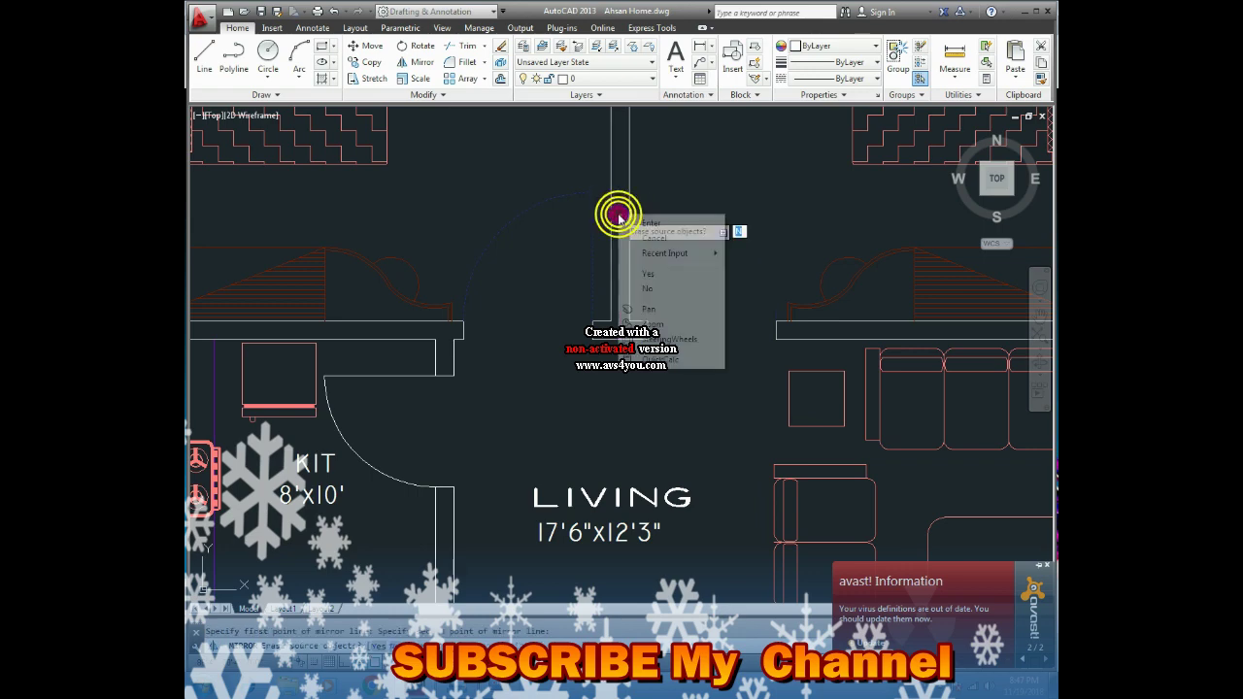
click(643, 234)
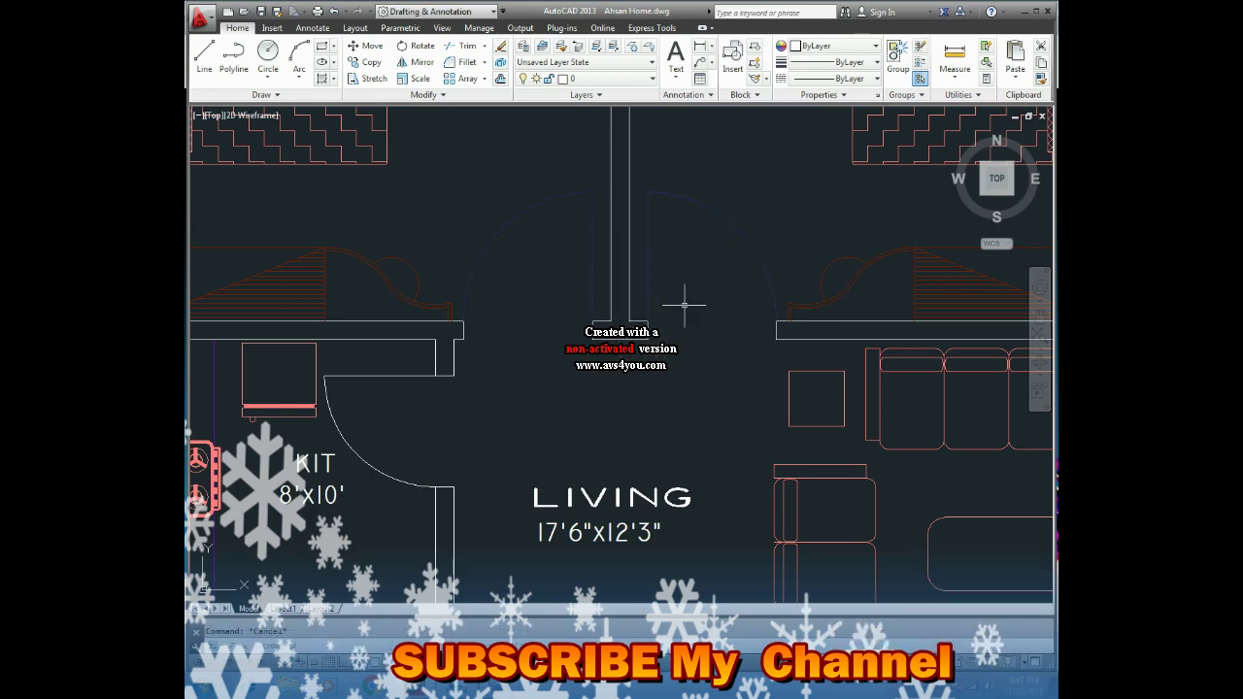
Step: Save the floor plan drawing
scroll(629, 319, down, 3)
key(ctrl+s)
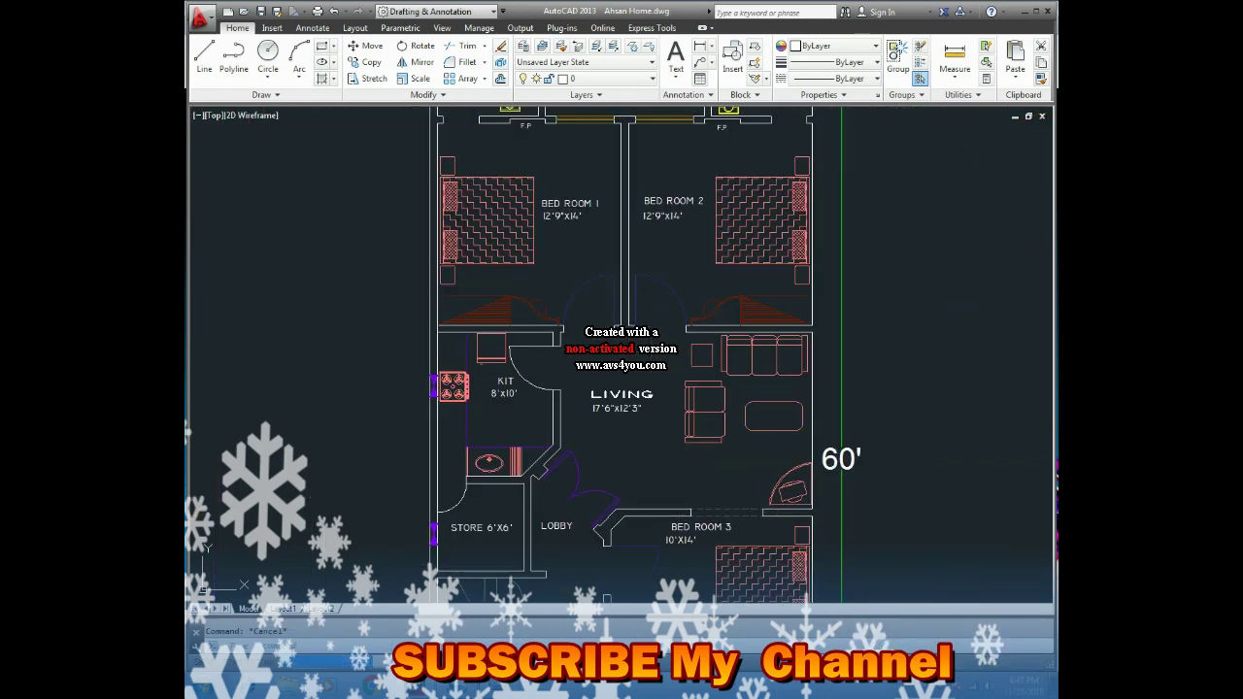
middle_drag(635, 345, 575, 280)
scroll(560, 303, down, 2)
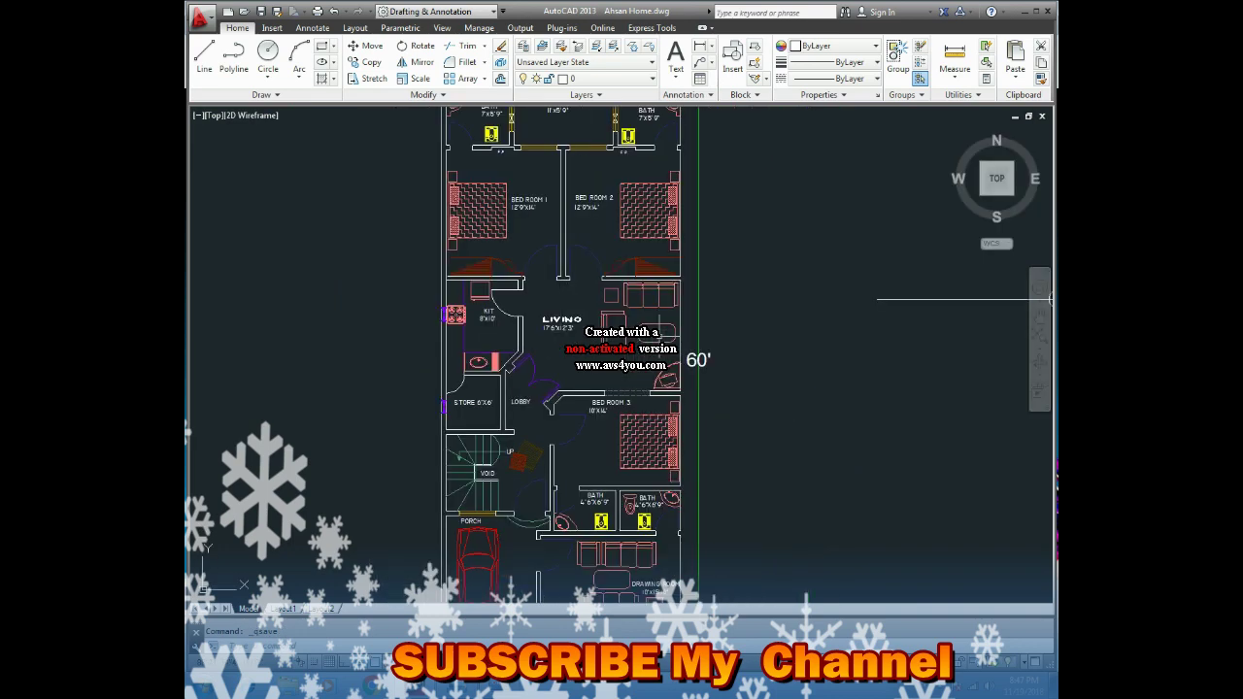